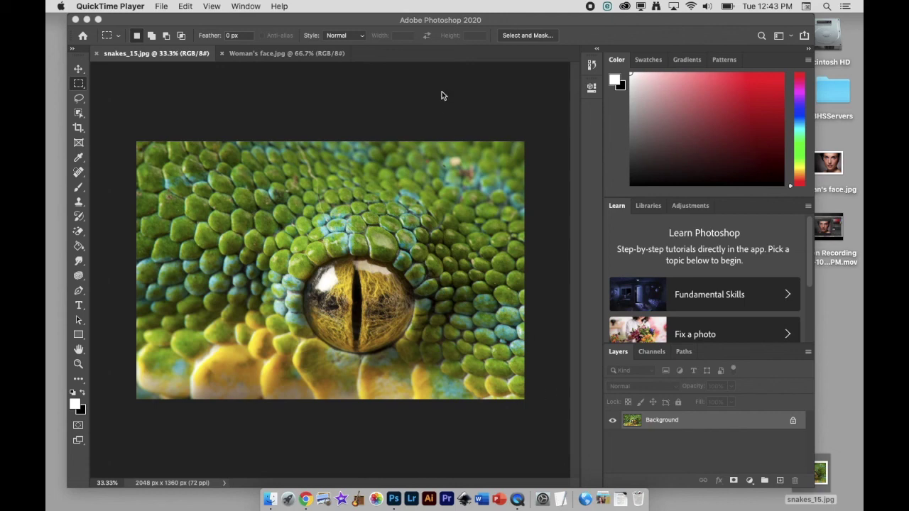
- Outline the snake's eye in snakes_15.jpg with a freehand lasso selection that includes the ring of scales around it
{"action": "left_click", "coordinate": [269, 52]}
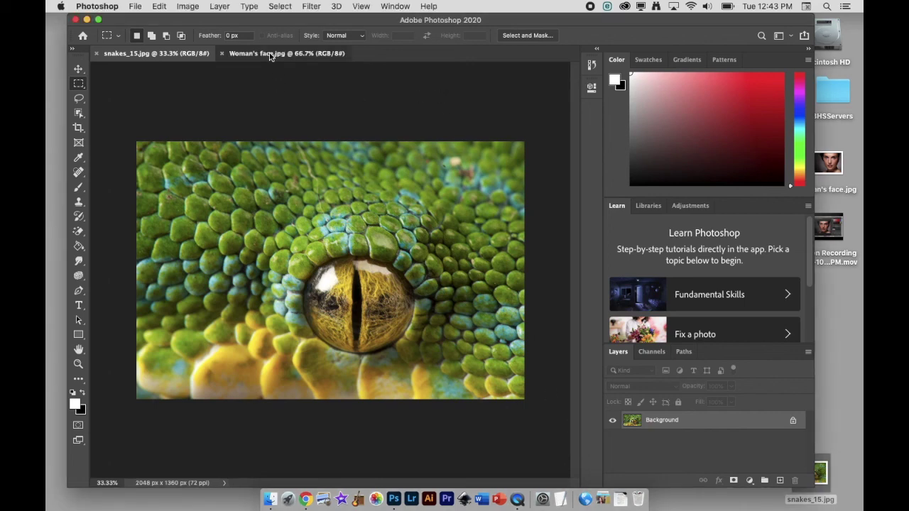
{"action": "left_click", "coordinate": [269, 53]}
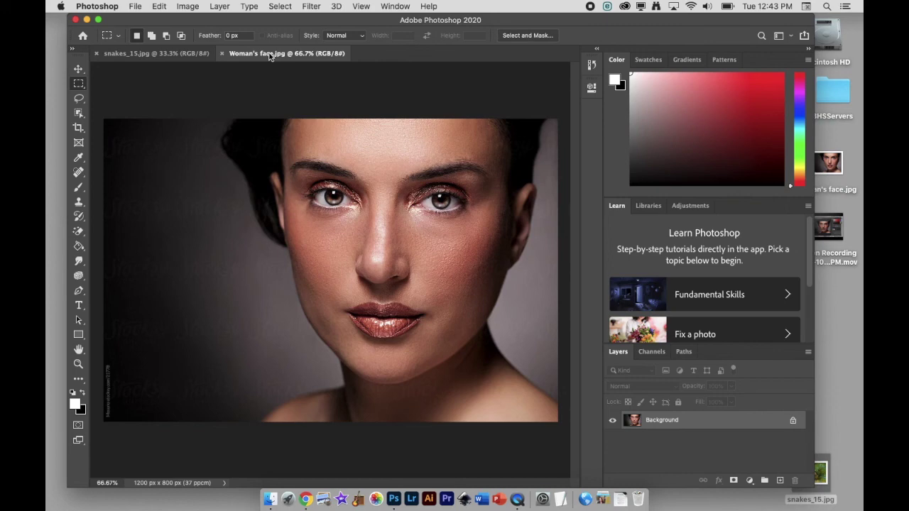
{"action": "left_click", "coordinate": [186, 54]}
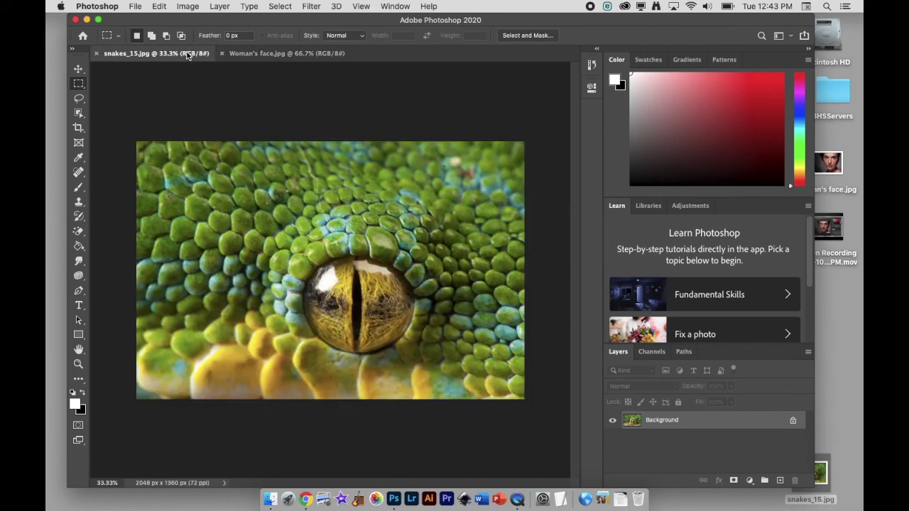
{"action": "left_click", "coordinate": [79, 100]}
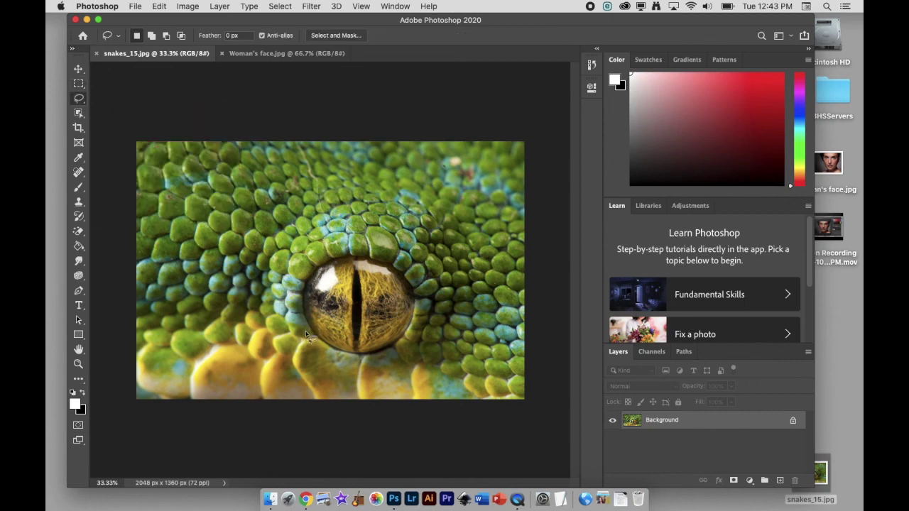
{"action": "mouse_move", "coordinate": [299, 305]}
{"action": "left_mouse_down"}
{"action": "mouse_move", "coordinate": [306, 262]}
{"action": "mouse_move", "coordinate": [352, 245]}
{"action": "mouse_move", "coordinate": [399, 254]}
{"action": "mouse_move", "coordinate": [425, 284]}
{"action": "mouse_move", "coordinate": [428, 328]}
{"action": "mouse_move", "coordinate": [419, 343]}
{"action": "mouse_move", "coordinate": [360, 364]}
{"action": "mouse_move", "coordinate": [303, 327]}
{"action": "left_mouse_up"}
- Copy the selected snake eye and paste it into Woman's face.jpg
{"action": "left_click", "coordinate": [134, 7]}
{"action": "mouse_move", "coordinate": [140, 62]}
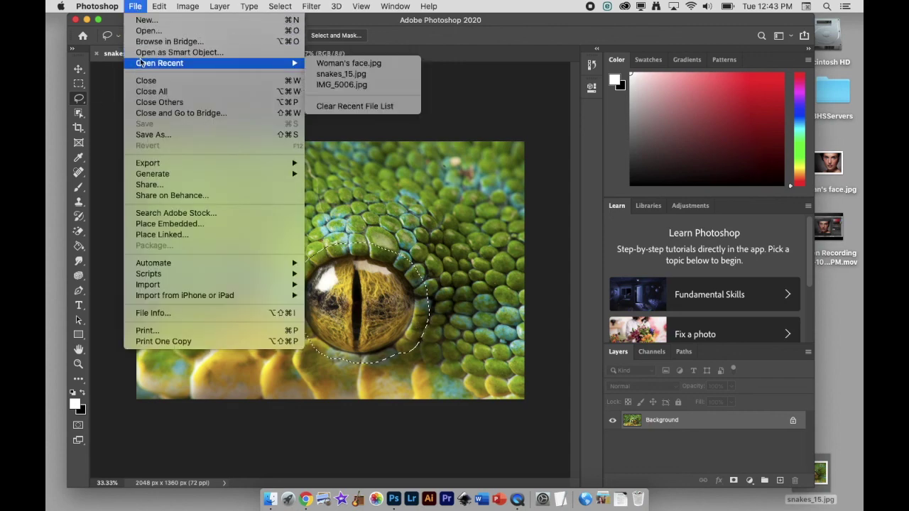
{"action": "mouse_move", "coordinate": [165, 9]}
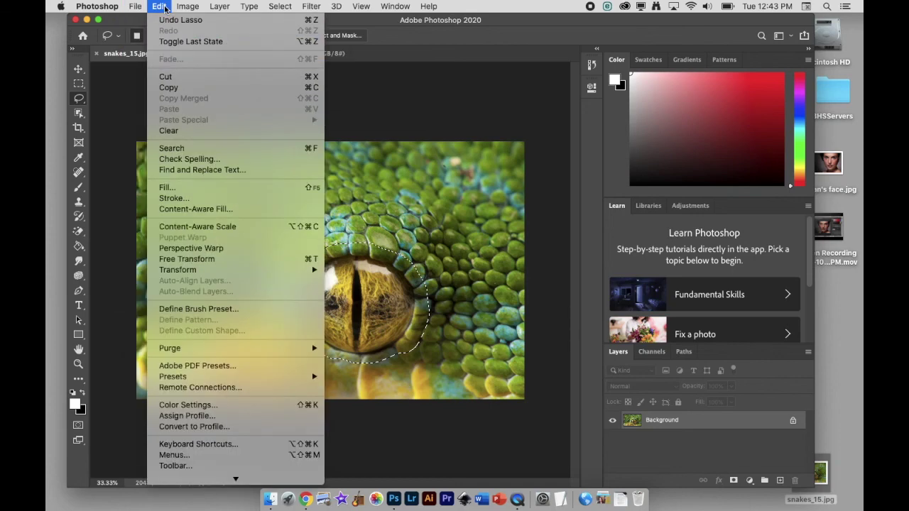
{"action": "left_click", "coordinate": [169, 92]}
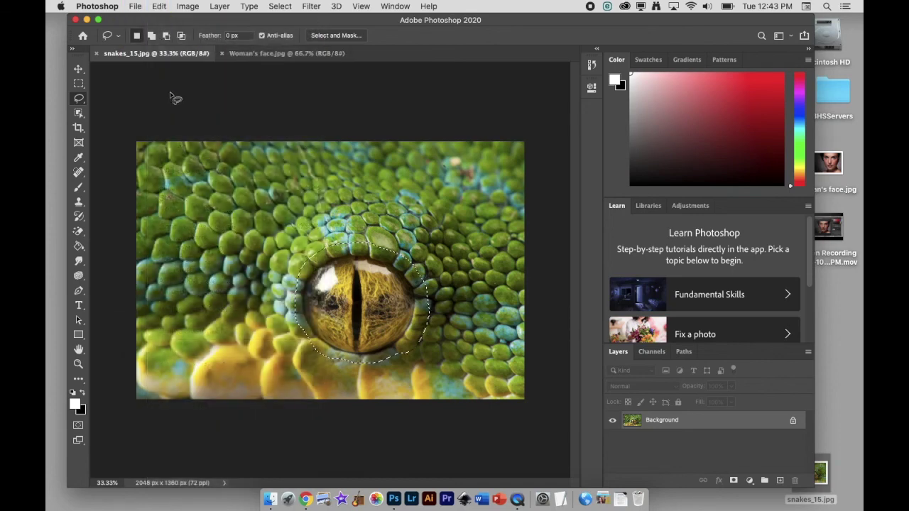
{"action": "left_click", "coordinate": [267, 54]}
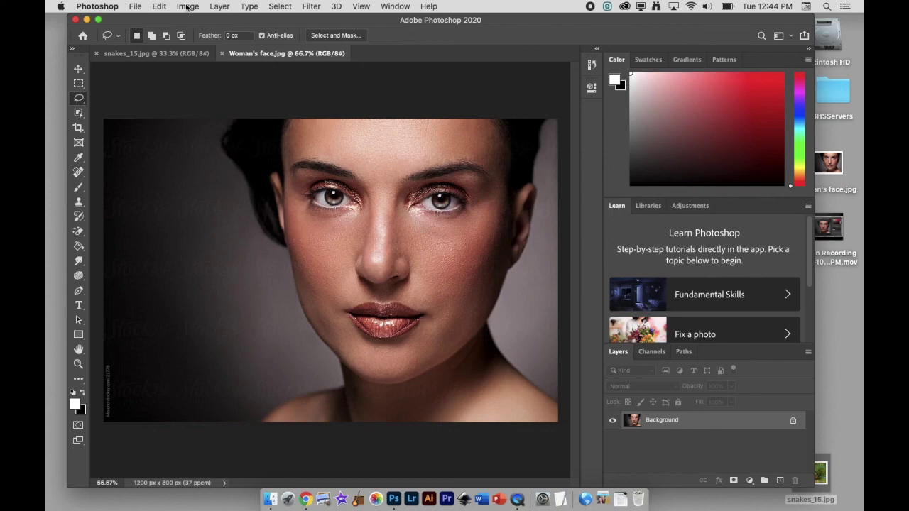
{"action": "left_click", "coordinate": [158, 6]}
{"action": "left_click", "coordinate": [170, 109]}
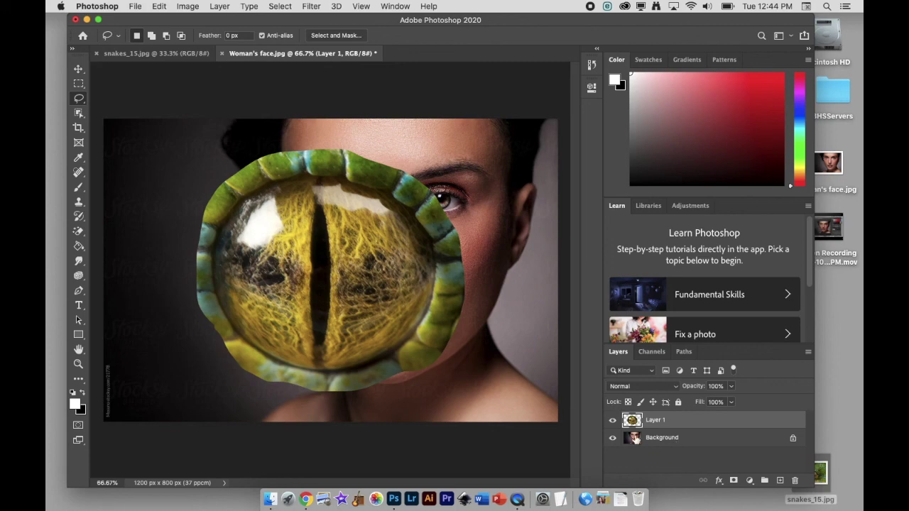
- Scale the pasted snake eye on Layer 1 down to about 11% with Free Transform
{"action": "left_click", "coordinate": [683, 440]}
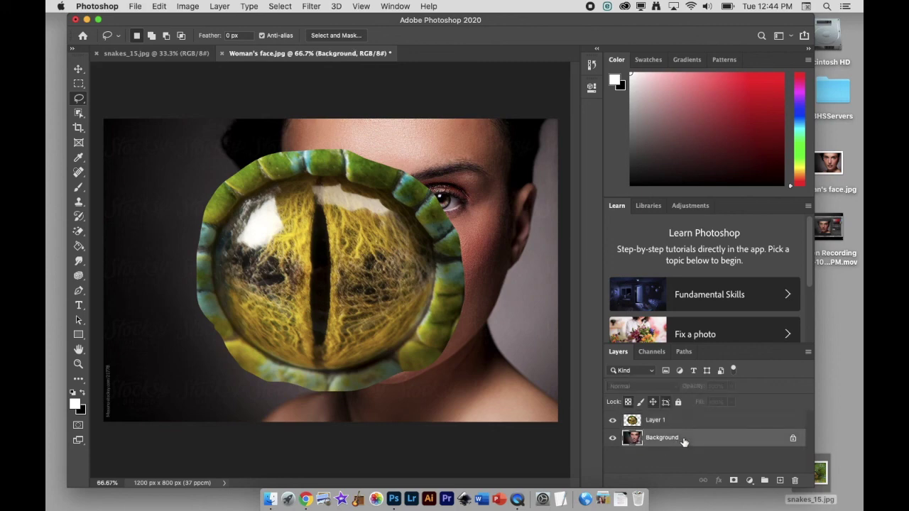
{"action": "left_click", "coordinate": [686, 422]}
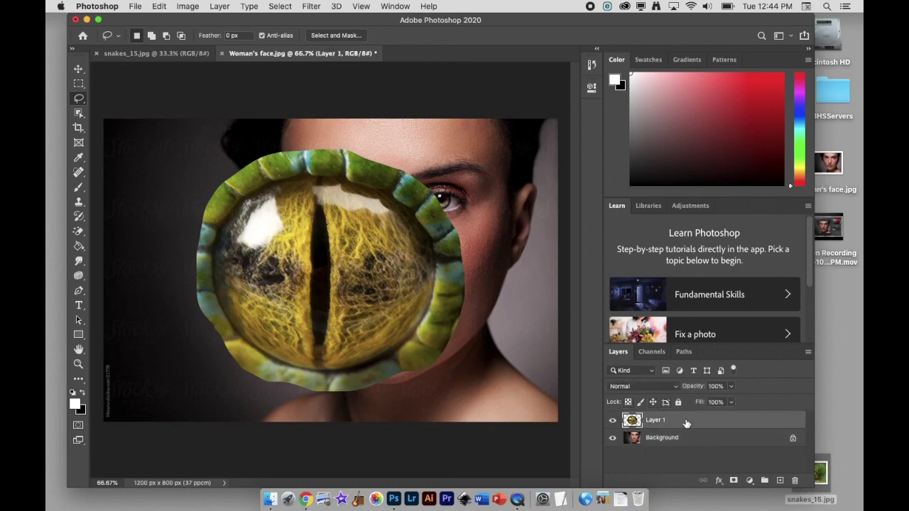
{"action": "left_click", "coordinate": [159, 7]}
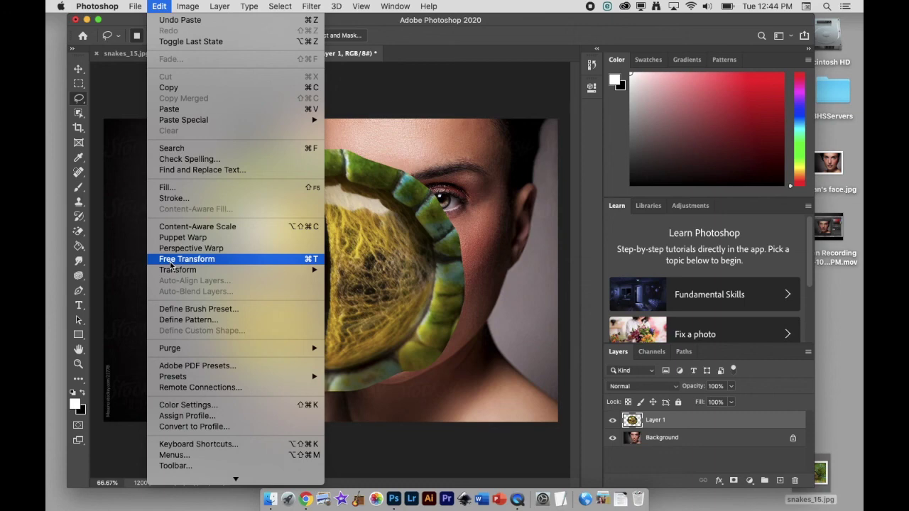
{"action": "left_click", "coordinate": [170, 264]}
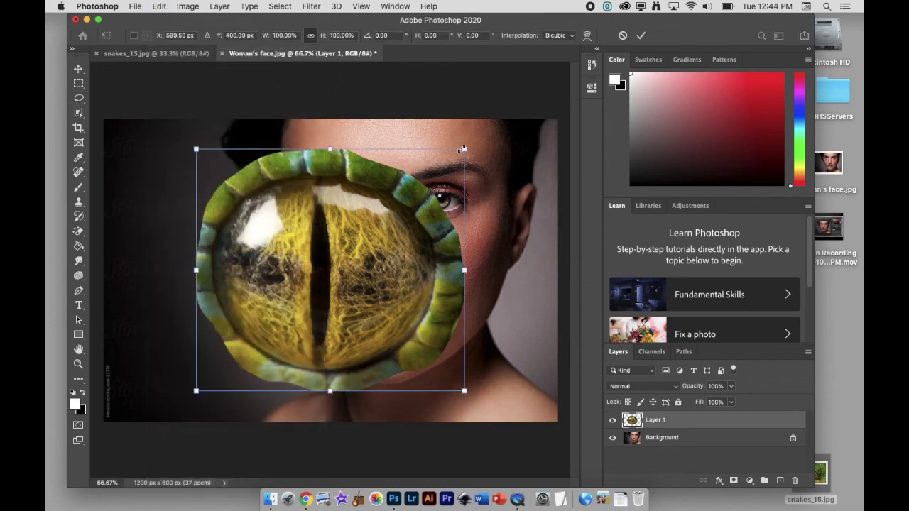
{"action": "left_click_drag", "start_coordinate": [464, 150], "coordinate": [230, 373]}
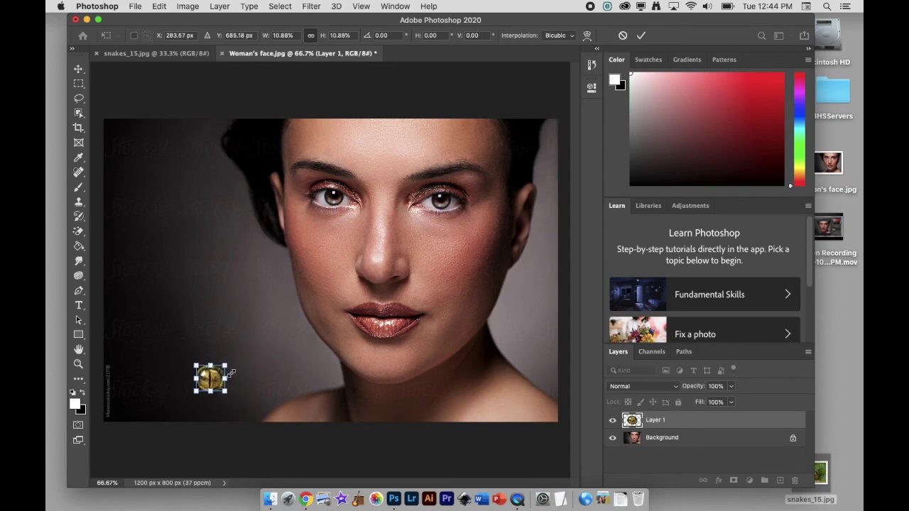
- Apply the scaling and place the small snake eye over the iris of the woman's eye nearer the dark background
{"action": "left_click", "coordinate": [79, 71]}
{"action": "left_click_drag", "start_coordinate": [214, 382], "coordinate": [337, 203]}
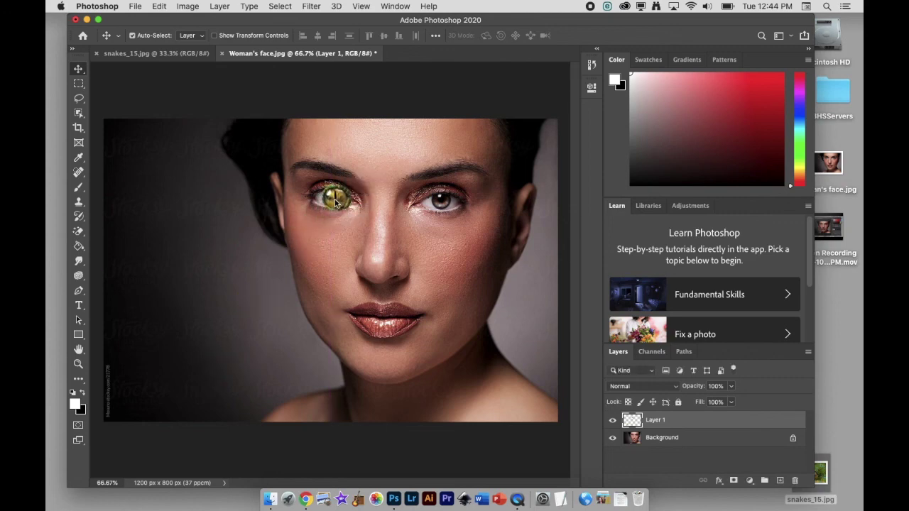
{"action": "key", "text": "super+minus"}
{"action": "key", "text": "super+plus"}
{"action": "key", "text": "super+plus"}
{"action": "key", "text": "super+plus"}
{"action": "key", "text": "super+plus"}
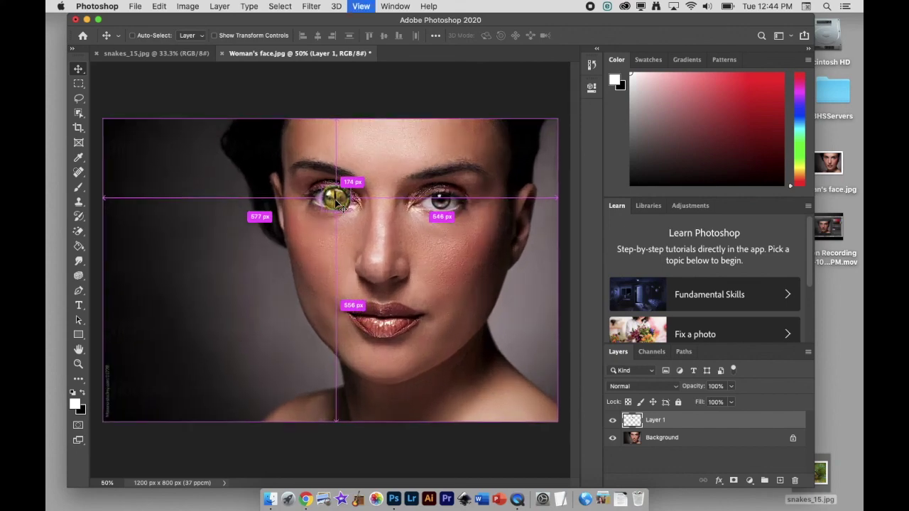
{"action": "scroll", "coordinate": [334, 199], "scroll_direction": "up", "scroll_amount": 10}
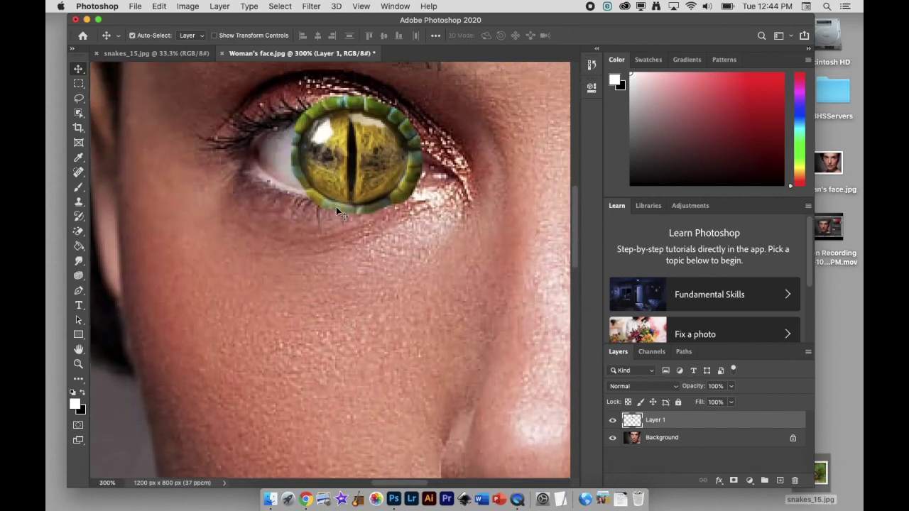
{"action": "left_click_drag", "start_coordinate": [367, 318], "coordinate": [345, 314]}
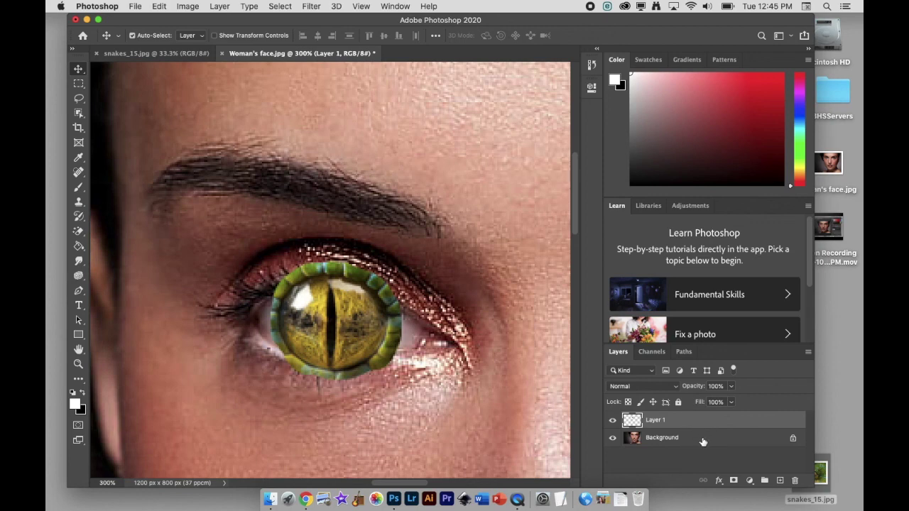
- Lower the opacity of Layer 1 to 49% so the woman's own iris shows through for alignment
{"action": "left_click", "coordinate": [731, 386]}
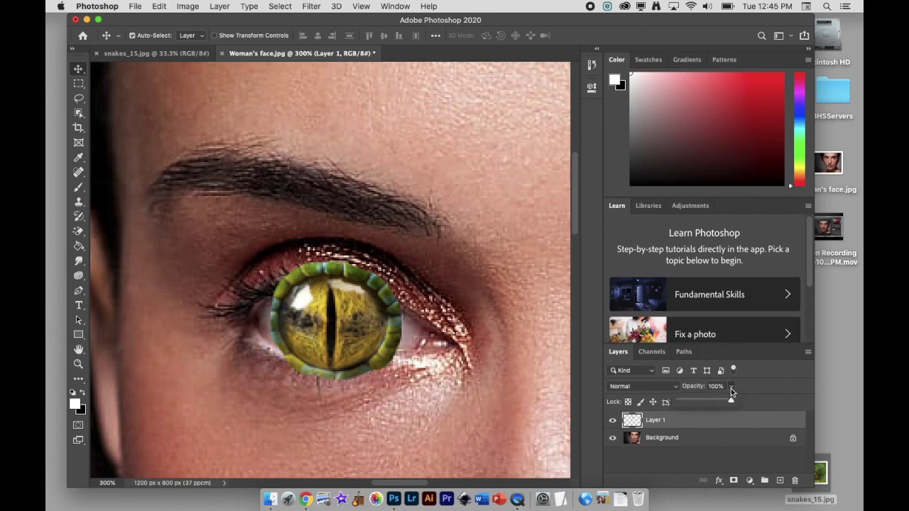
{"action": "left_click_drag", "start_coordinate": [731, 401], "coordinate": [695, 405]}
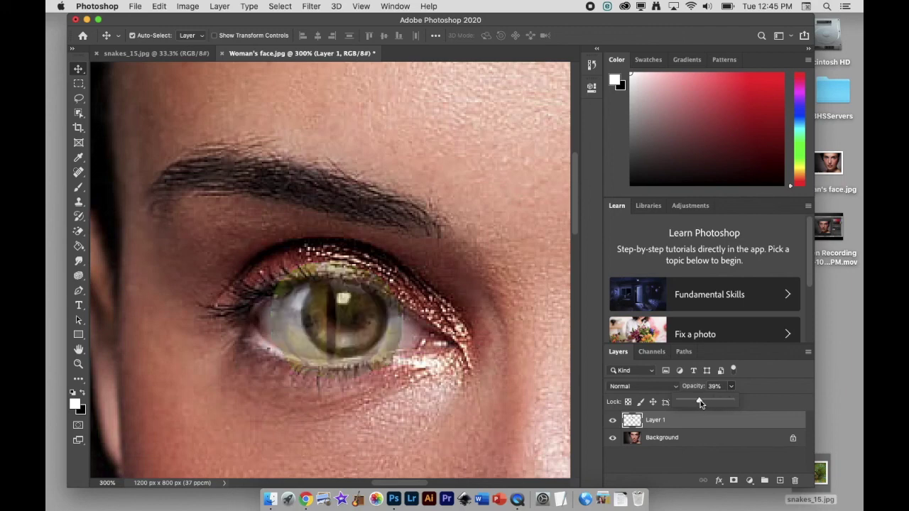
{"action": "left_click_drag", "start_coordinate": [700, 403], "coordinate": [705, 404]}
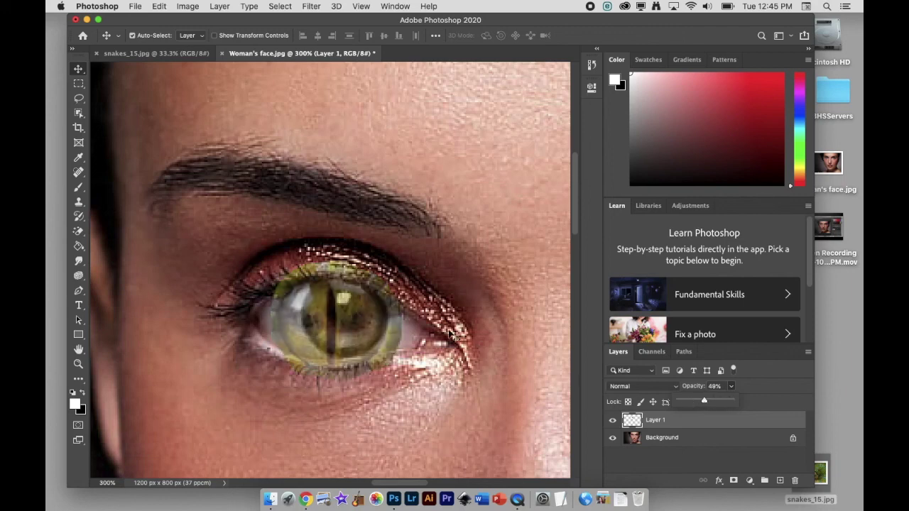
- Scale the snake eye to about 77% with Free Transform and align it over the woman's iris
{"action": "left_click", "coordinate": [161, 6]}
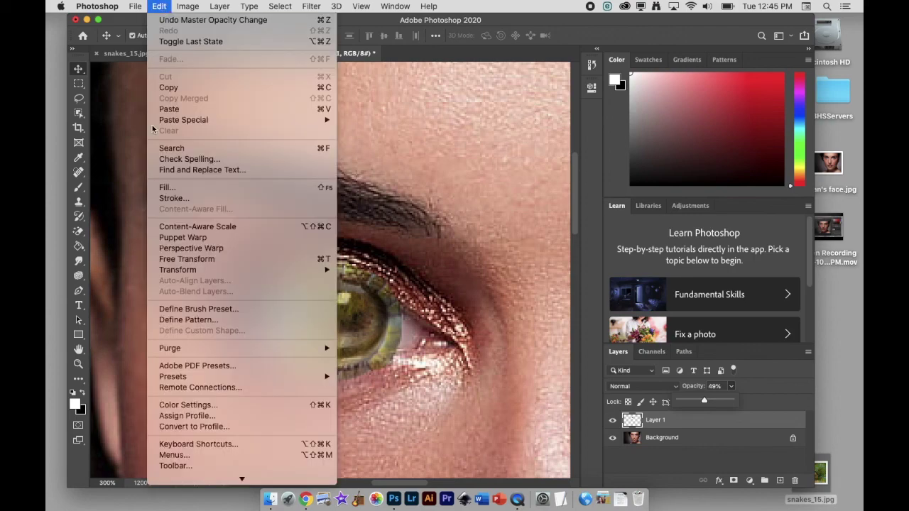
{"action": "left_click", "coordinate": [157, 259]}
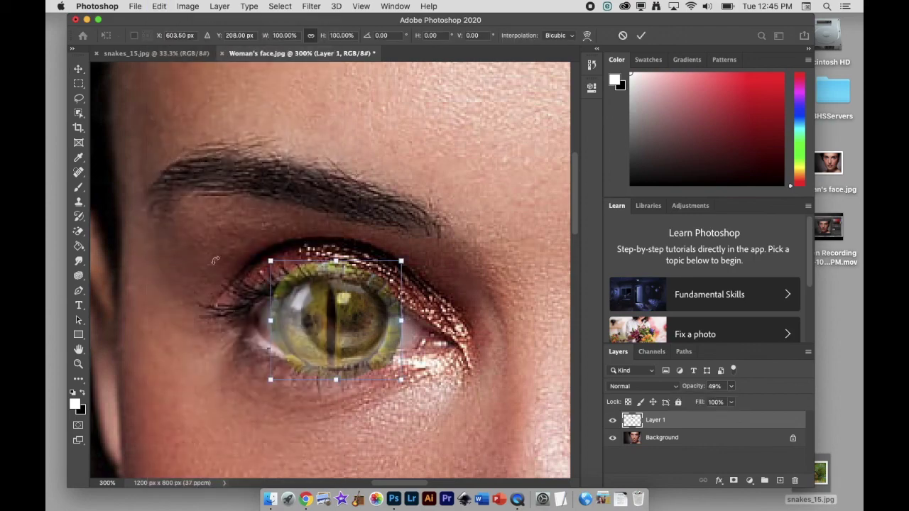
{"action": "left_click_drag", "start_coordinate": [402, 261], "coordinate": [366, 283]}
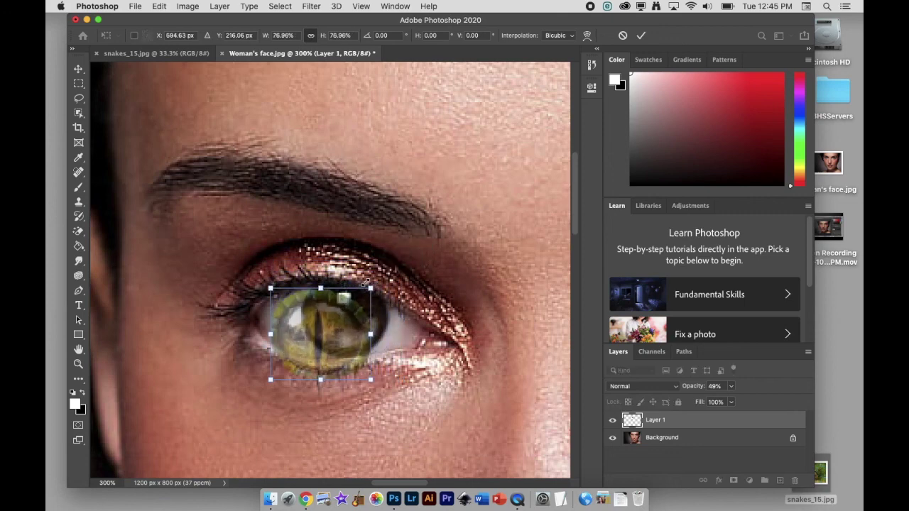
{"action": "left_click", "coordinate": [78, 70]}
{"action": "left_click_drag", "start_coordinate": [315, 350], "coordinate": [337, 333]}
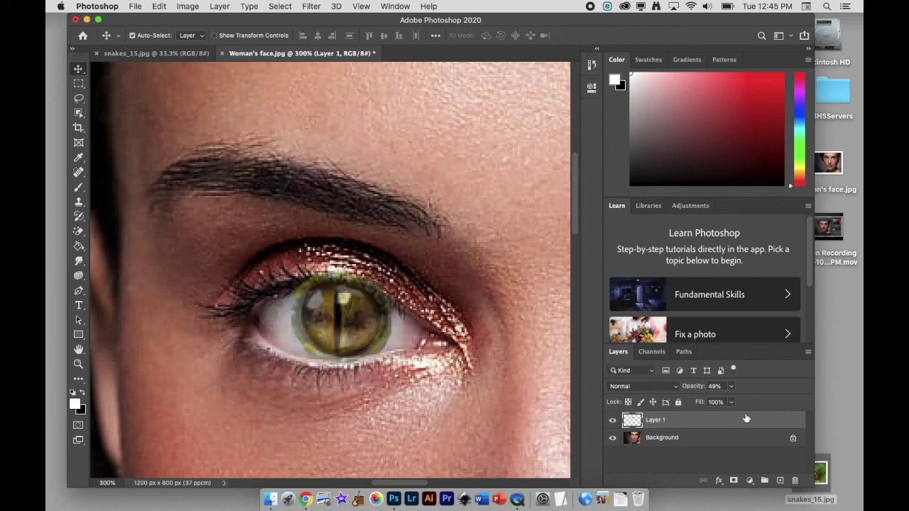
- Set the opacity of Layer 1 back to 100%
{"action": "left_click", "coordinate": [731, 387]}
{"action": "left_click_drag", "start_coordinate": [766, 403], "coordinate": [743, 404]}
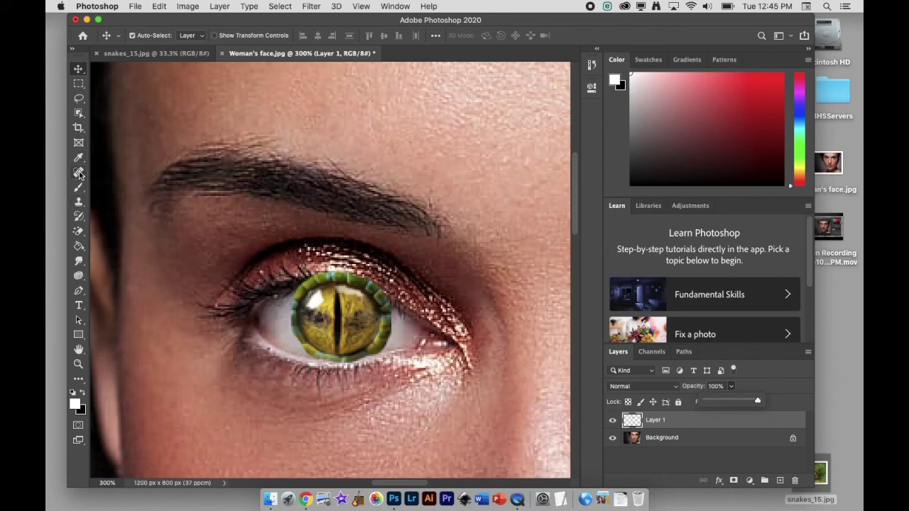
- Erase the ring of green scales around the snake eye using the Eraser tool with a 9 px brush
{"action": "left_click", "coordinate": [80, 232]}
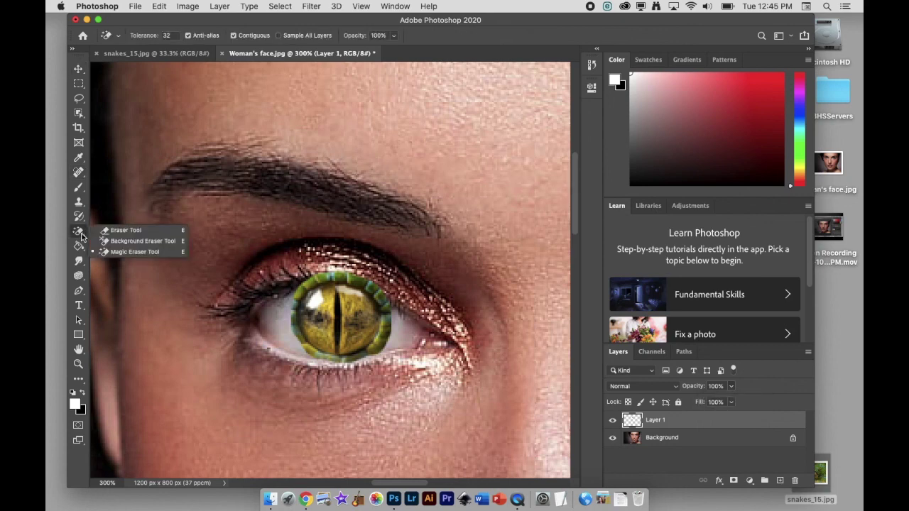
{"action": "left_click", "coordinate": [121, 232]}
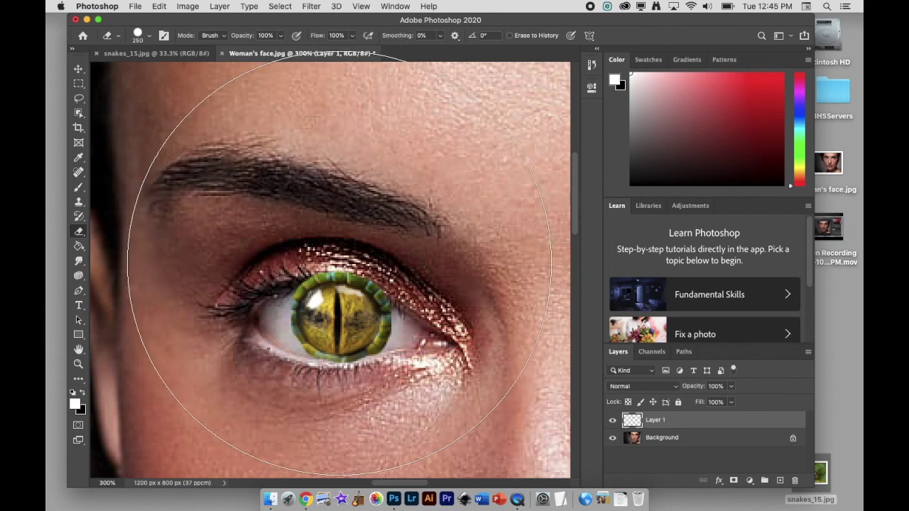
{"action": "key", "text": "bracketleft"}
{"action": "key", "text": "bracketleft"}
{"action": "key", "text": "bracketleft"}
{"action": "key", "text": "bracketleft"}
{"action": "key", "text": "bracketleft"}
{"action": "key", "text": "bracketleft"}
{"action": "key", "text": "bracketleft"}
{"action": "key", "text": "bracketleft"}
{"action": "key", "text": "bracketleft"}
{"action": "key", "text": "bracketleft"}
{"action": "key", "text": "bracketleft"}
{"action": "key", "text": "bracketleft"}
{"action": "key", "text": "bracketleft"}
{"action": "key", "text": "bracketleft"}
{"action": "key", "text": "bracketleft"}
{"action": "key", "text": "bracketleft"}
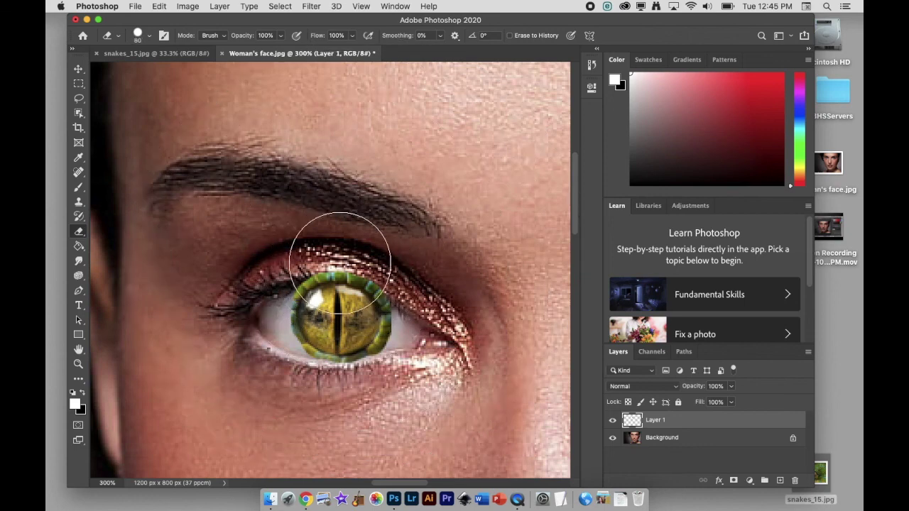
{"action": "key", "text": "bracketleft"}
{"action": "key", "text": "bracketleft"}
{"action": "key", "text": "bracketleft"}
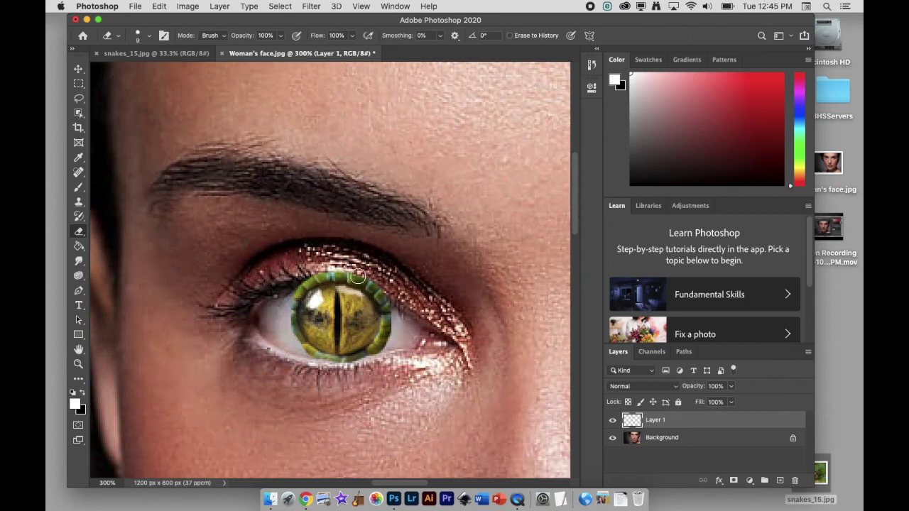
{"action": "mouse_move", "coordinate": [360, 279]}
{"action": "left_mouse_down"}
{"action": "mouse_move", "coordinate": [325, 275]}
{"action": "mouse_move", "coordinate": [298, 286]}
{"action": "mouse_move", "coordinate": [288, 318]}
{"action": "mouse_move", "coordinate": [301, 351]}
{"action": "mouse_move", "coordinate": [336, 365]}
{"action": "mouse_move", "coordinate": [364, 359]}
{"action": "mouse_move", "coordinate": [387, 331]}
{"action": "mouse_move", "coordinate": [386, 301]}
{"action": "left_mouse_up"}
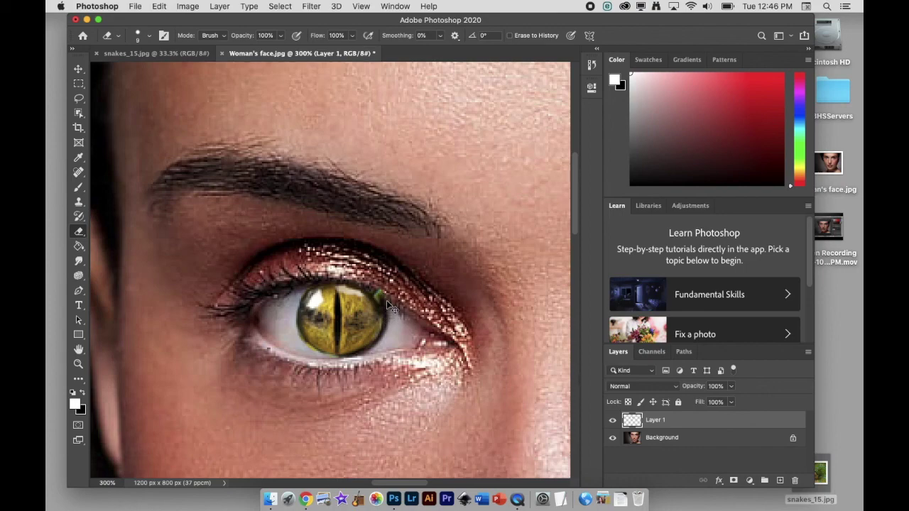
- Erase the leftover green patch at the snake eye's upper edge with a 5 px eraser brush
{"action": "key", "text": "super+equal"}
{"action": "key", "text": "super+equal"}
{"action": "key", "text": "super+equal"}
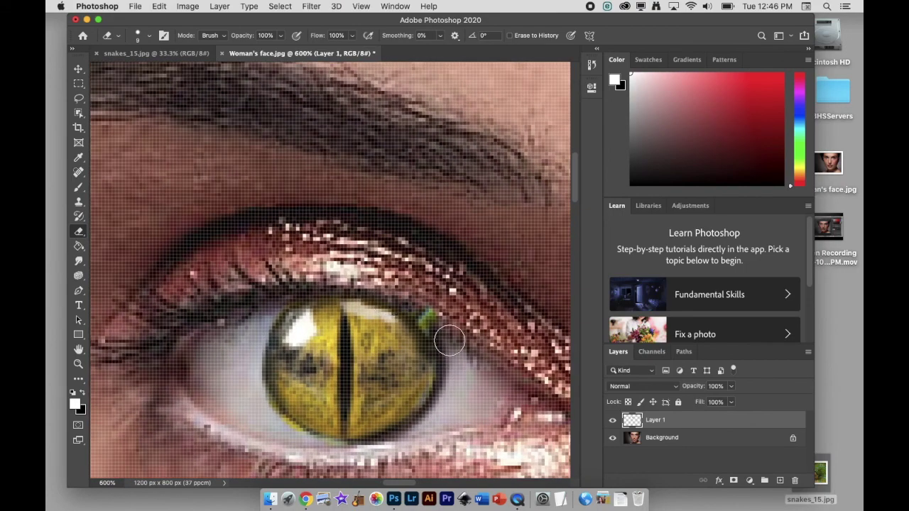
{"action": "key", "text": "bracketleft"}
{"action": "key", "text": "bracketleft"}
{"action": "key", "text": "bracketleft"}
{"action": "key", "text": "bracketleft"}
{"action": "key", "text": "bracketleft"}
{"action": "key", "text": "bracketleft"}
{"action": "key", "text": "bracketleft"}
{"action": "key", "text": "bracketright"}
{"action": "key", "text": "bracketright"}
{"action": "key", "text": "bracketright"}
{"action": "left_click_drag", "start_coordinate": [433, 325], "coordinate": [421, 312]}
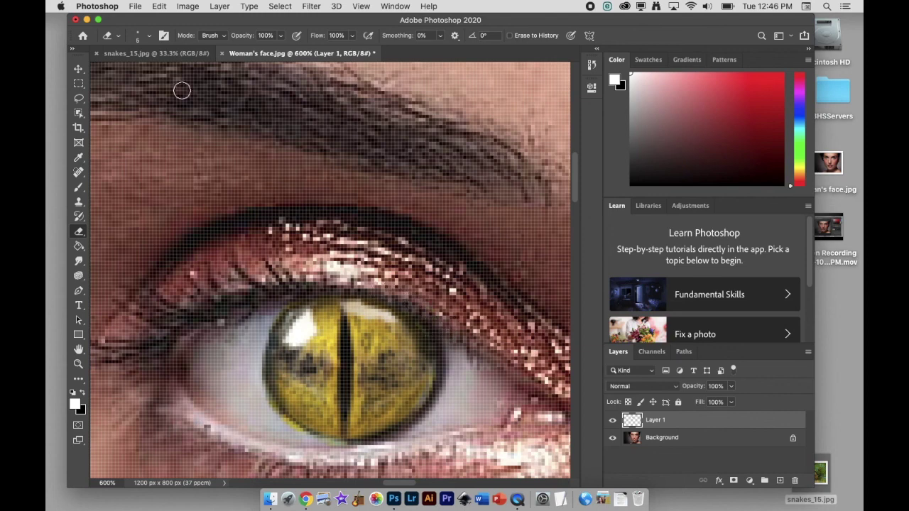
- Shift the cleaned snake eye slightly toward the nose to centre it over the woman's iris
{"action": "left_click", "coordinate": [79, 69]}
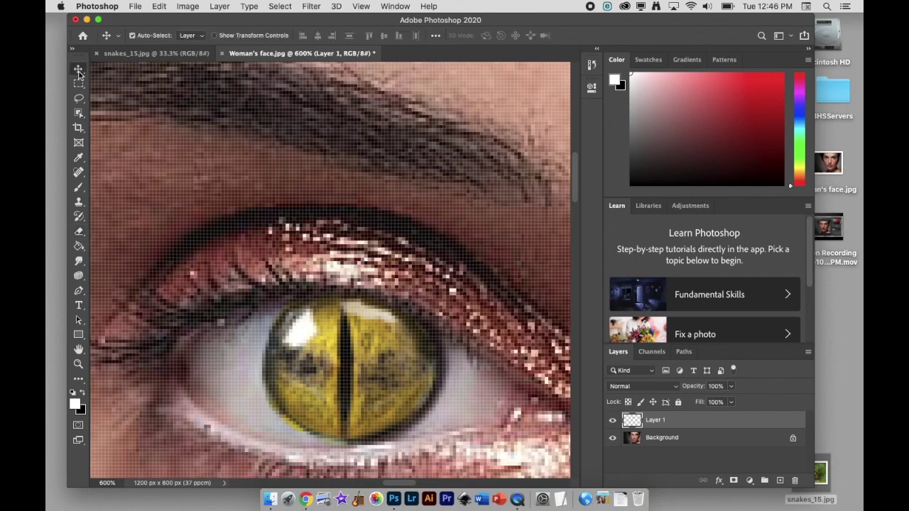
{"action": "left_click_drag", "start_coordinate": [362, 375], "coordinate": [370, 374]}
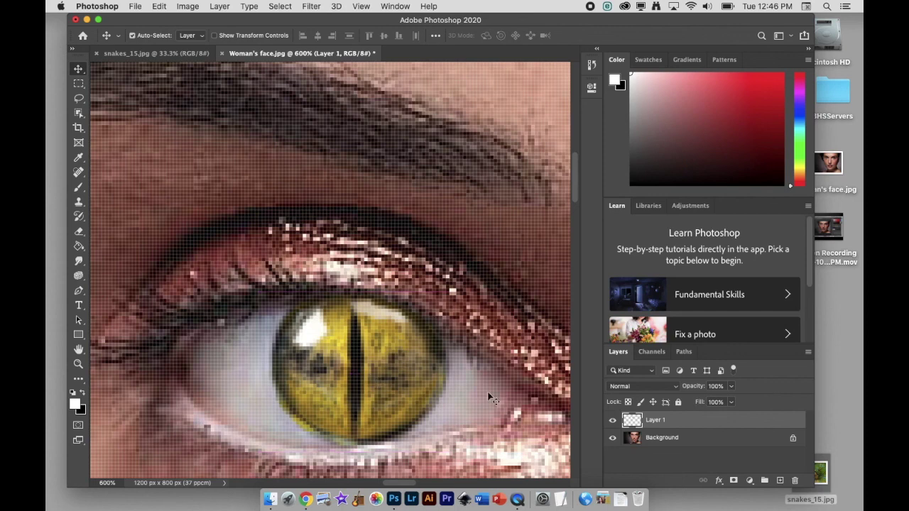
{"action": "left_click", "coordinate": [79, 173]}
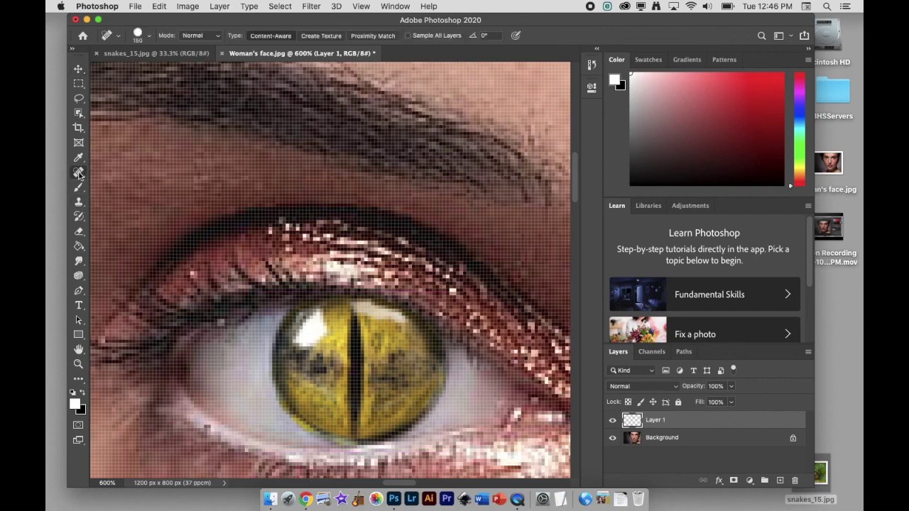
{"action": "left_click", "coordinate": [78, 173]}
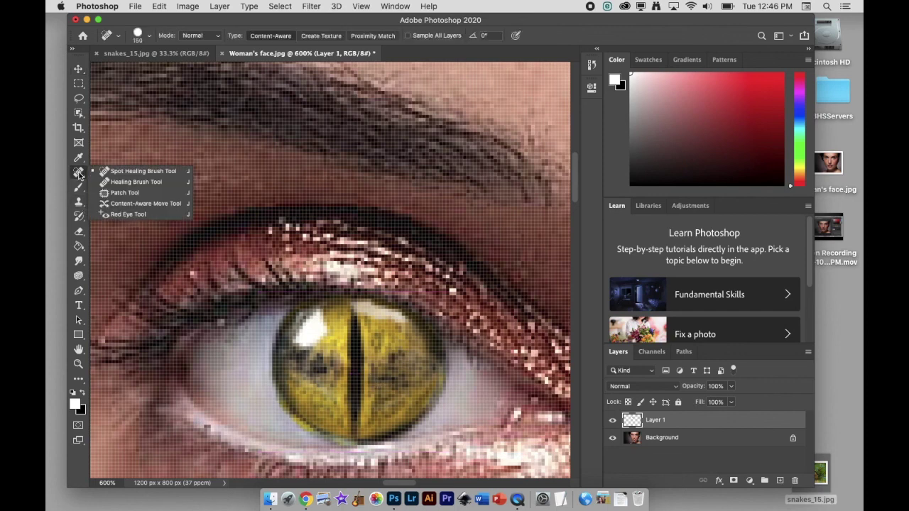
{"action": "left_click", "coordinate": [79, 232]}
{"action": "left_click", "coordinate": [79, 232]}
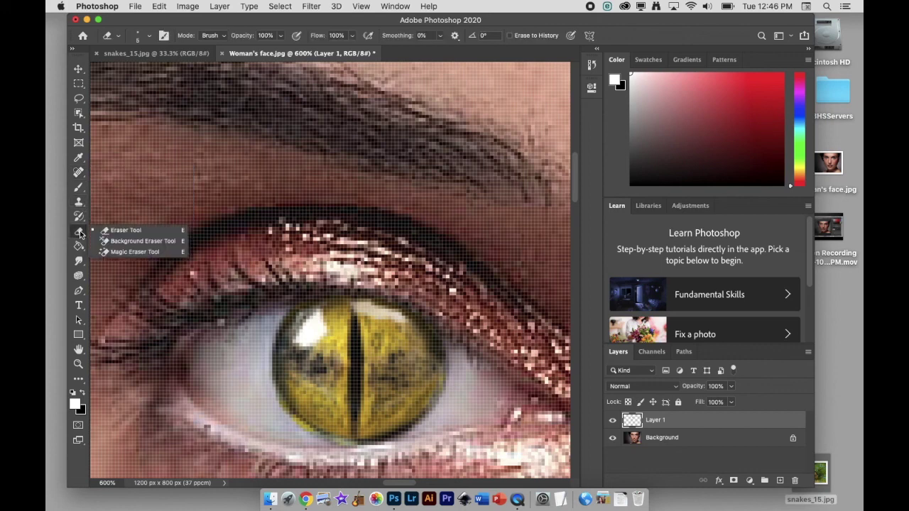
{"action": "left_click", "coordinate": [117, 230]}
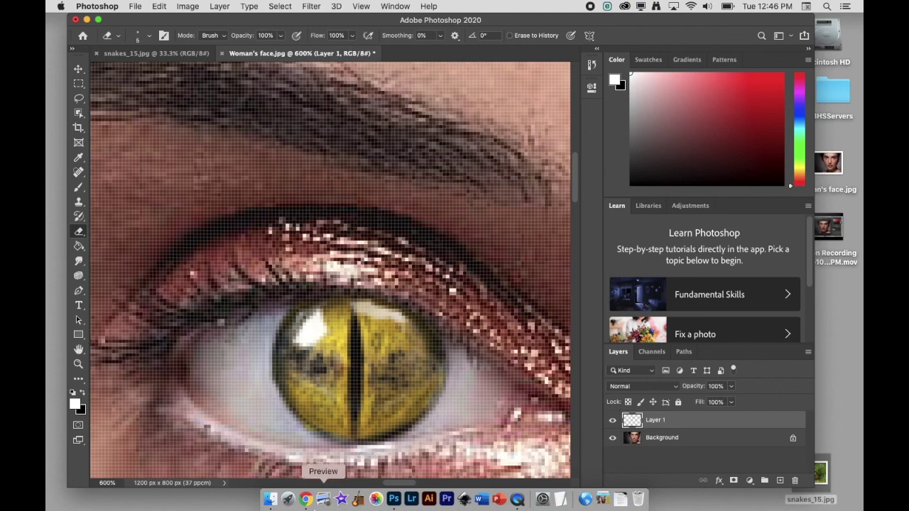
- Apply a Brightness/Contrast adjustment to the snake eye on Layer 1 with brightness -29 and contrast 58
{"action": "key", "text": "super+1"}
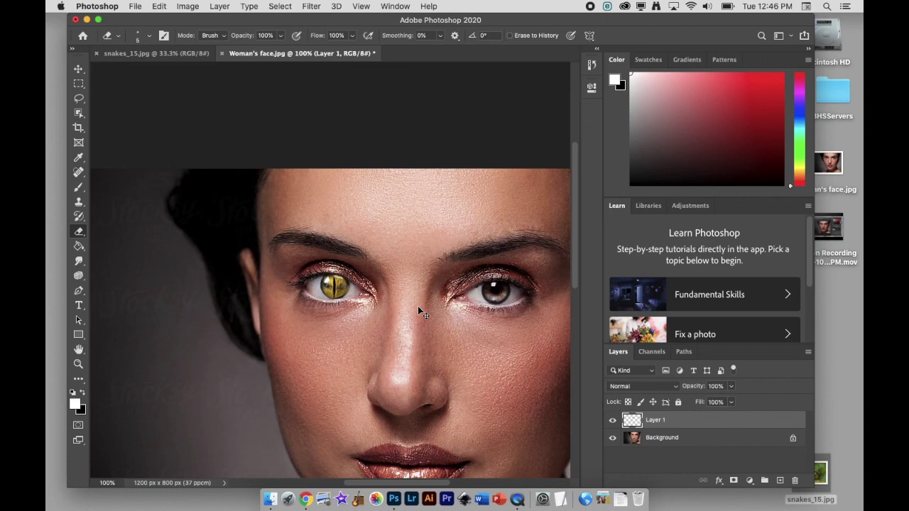
{"action": "key", "text": "super+equal"}
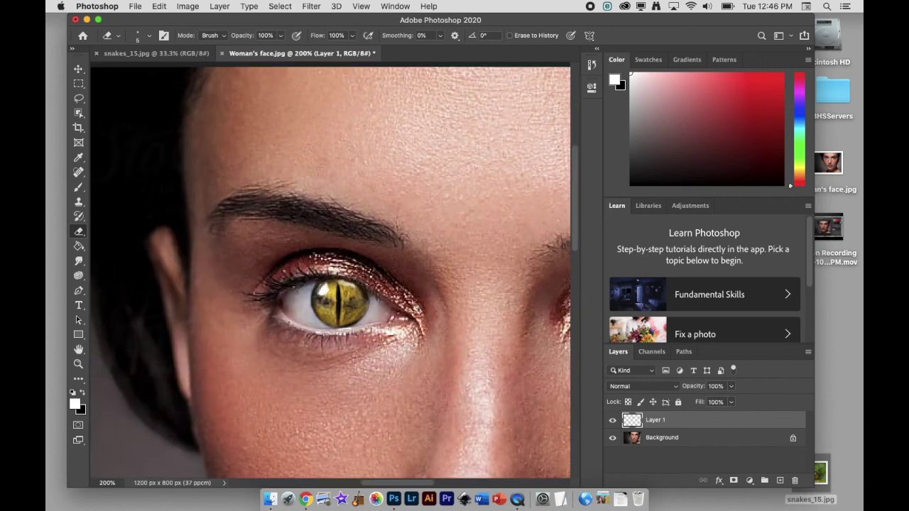
{"action": "left_click", "coordinate": [191, 6]}
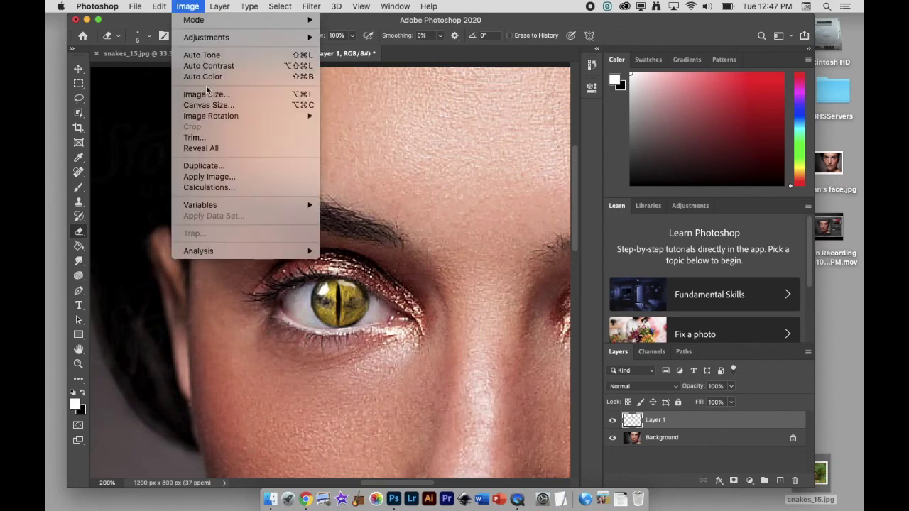
{"action": "mouse_move", "coordinate": [210, 42]}
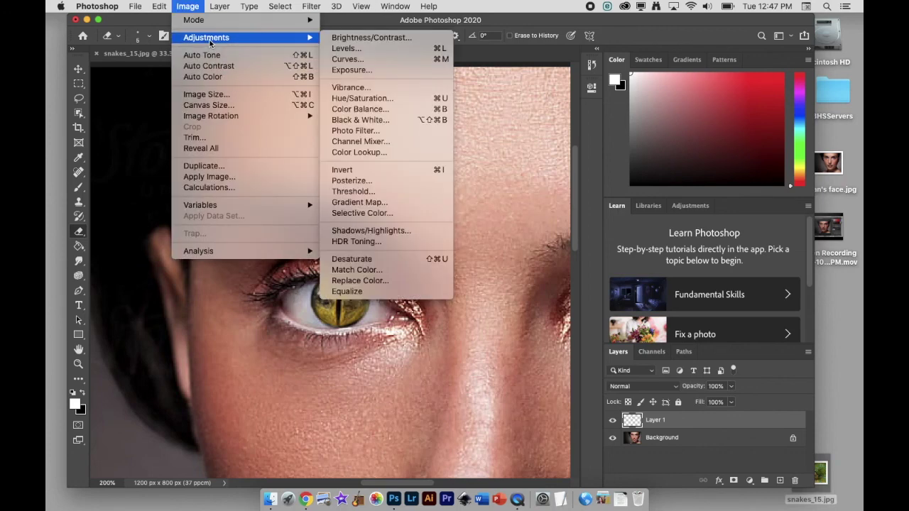
{"action": "left_click", "coordinate": [346, 40]}
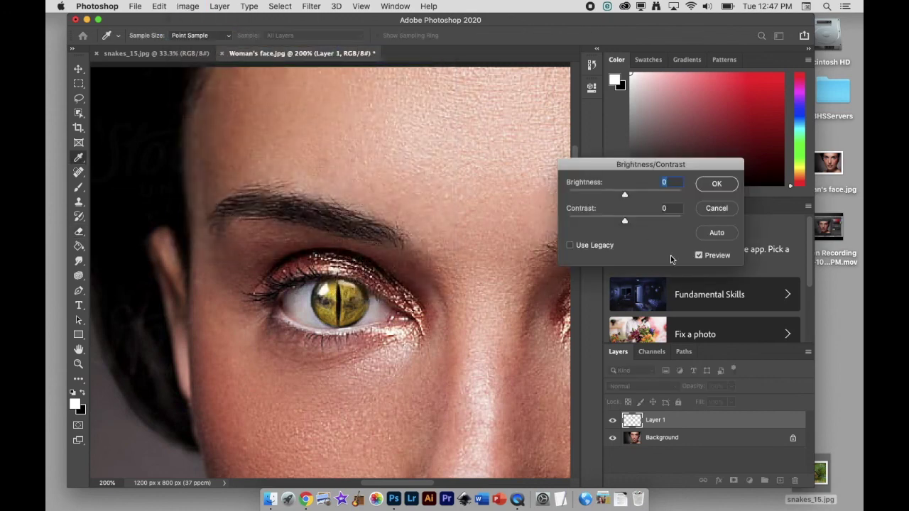
{"action": "left_click_drag", "start_coordinate": [625, 197], "coordinate": [614, 199]}
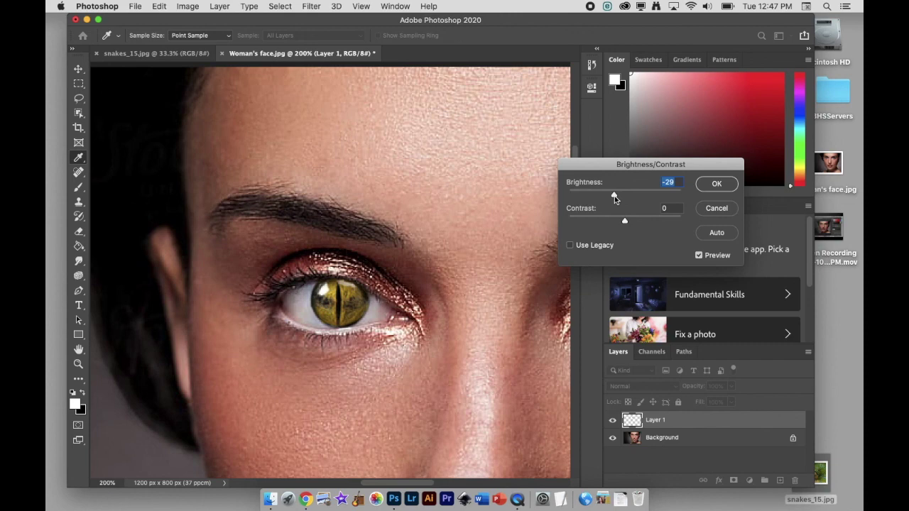
{"action": "left_click_drag", "start_coordinate": [625, 223], "coordinate": [648, 229]}
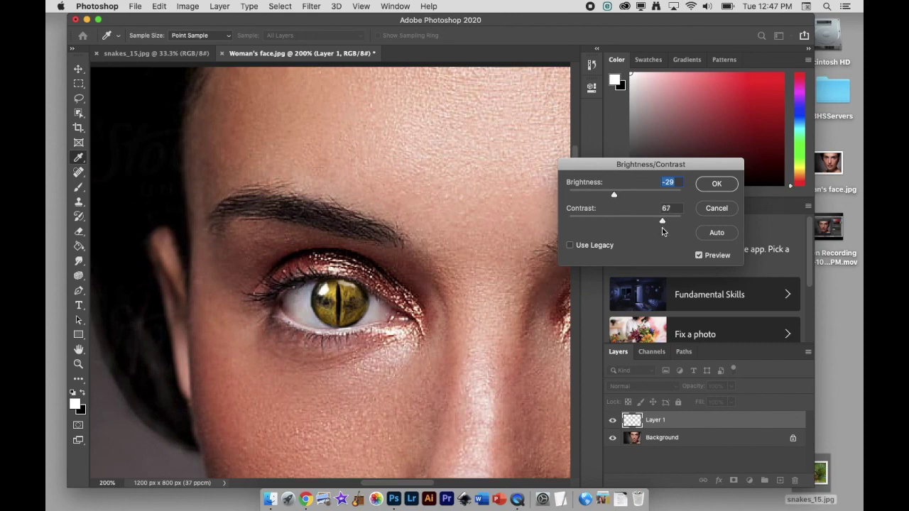
{"action": "left_click_drag", "start_coordinate": [658, 228], "coordinate": [655, 228]}
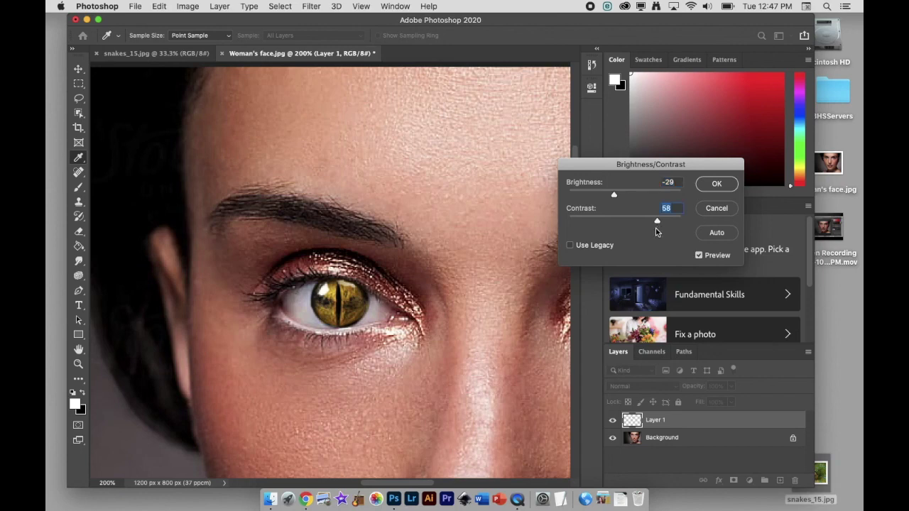
{"action": "left_click", "coordinate": [717, 184]}
{"action": "key", "text": "e"}
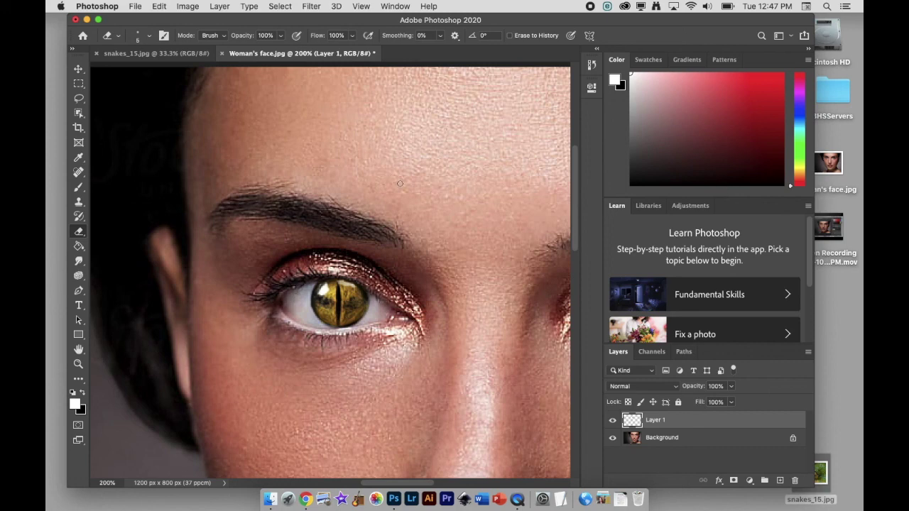
- Copy the snake eye from Layer 1 with a rectangular marquee around it and paste it as a new layer
{"action": "scroll", "coordinate": [400, 183], "scroll_direction": "right", "scroll_amount": 5}
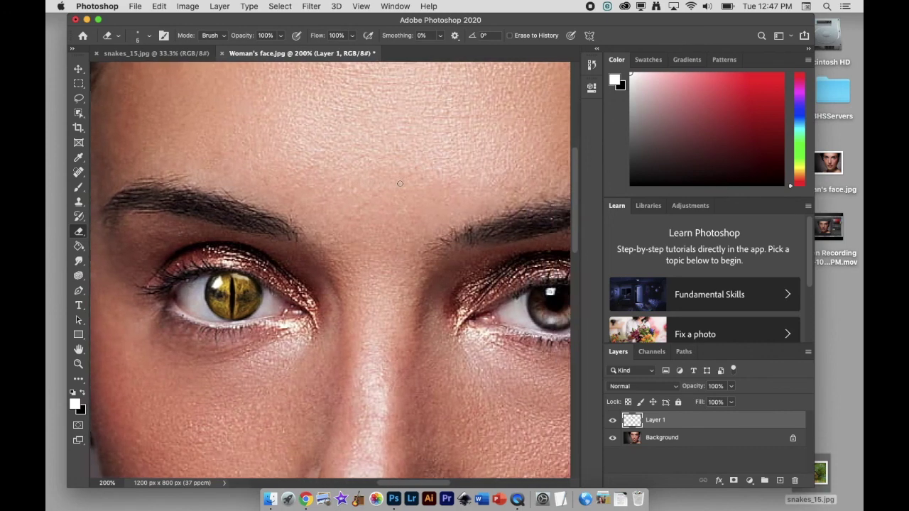
{"action": "scroll", "coordinate": [400, 184], "scroll_direction": "right", "scroll_amount": 3}
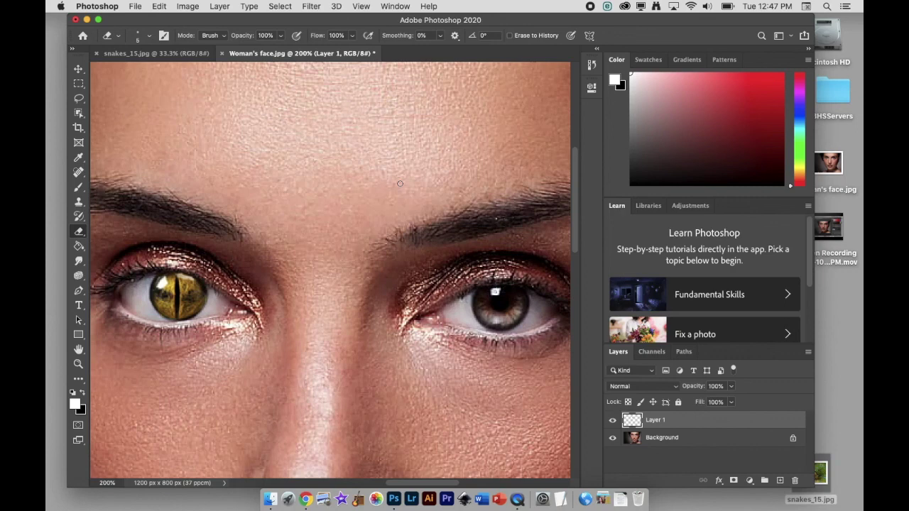
{"action": "left_click", "coordinate": [80, 83]}
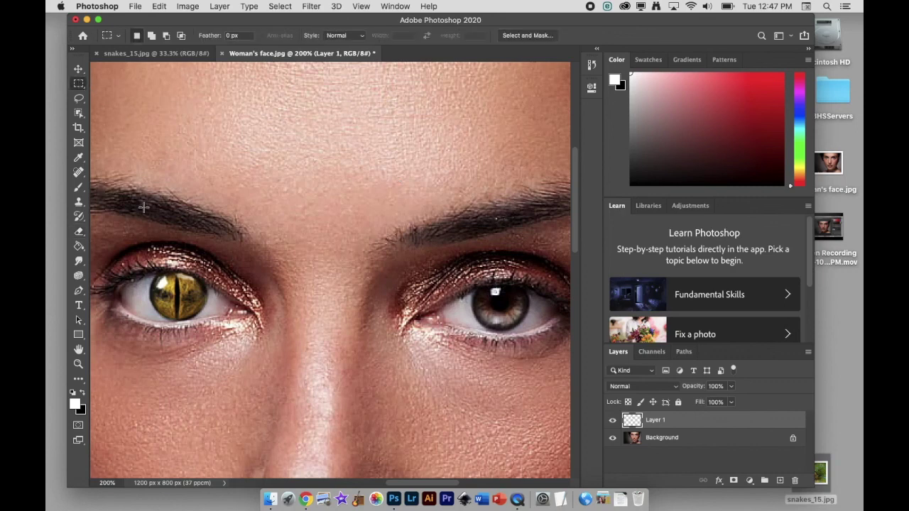
{"action": "left_click_drag", "start_coordinate": [127, 259], "coordinate": [222, 349]}
{"action": "left_click", "coordinate": [157, 6]}
{"action": "left_click", "coordinate": [175, 88]}
{"action": "left_click", "coordinate": [159, 6]}
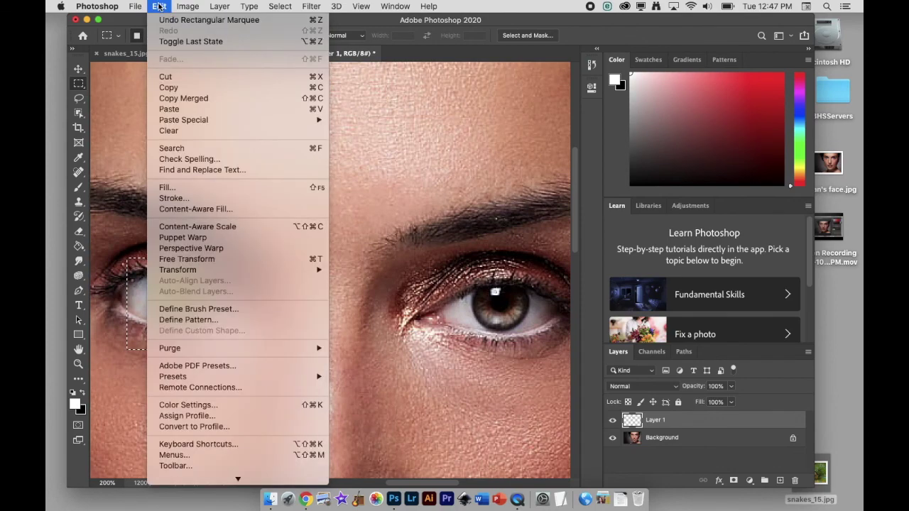
{"action": "left_click", "coordinate": [169, 109]}
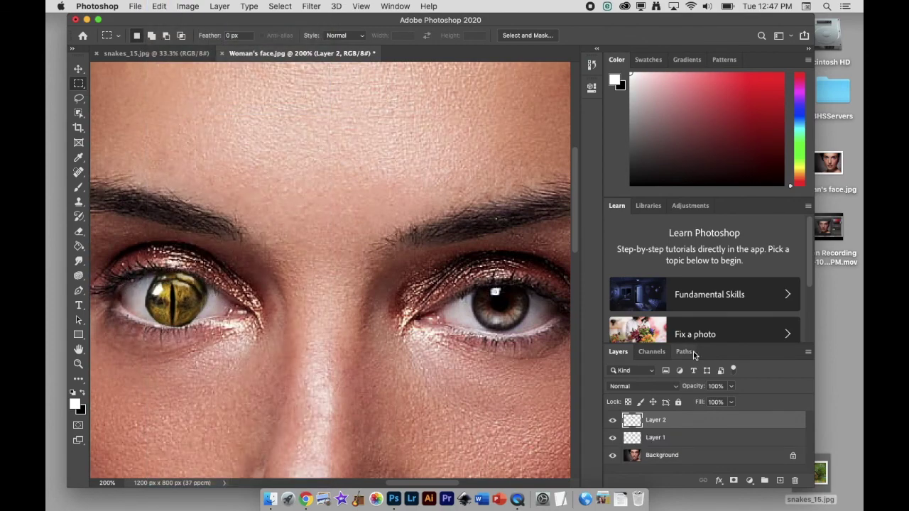
- Move the pasted snake eye over the woman's other iris and nudge it slightly outward, away from the nose
{"action": "left_click", "coordinate": [79, 70]}
{"action": "left_click_drag", "start_coordinate": [173, 305], "coordinate": [499, 308]}
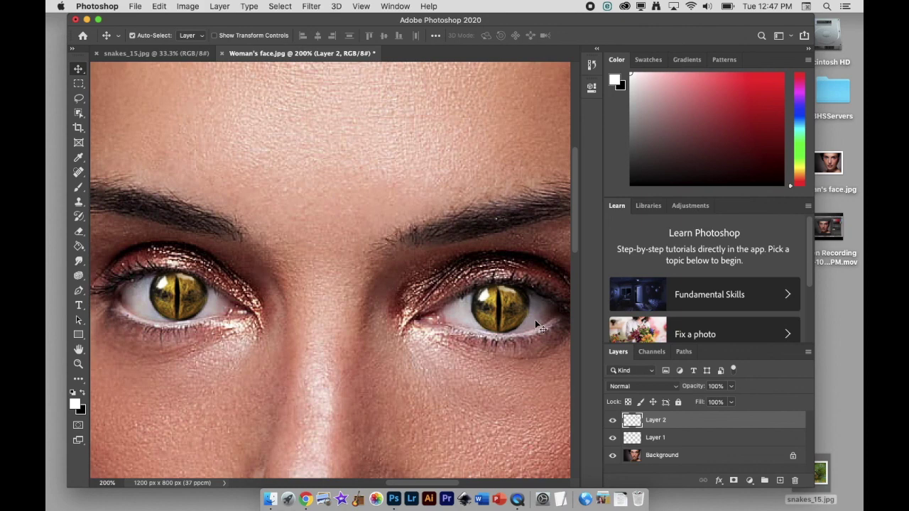
{"action": "key", "text": "Right"}
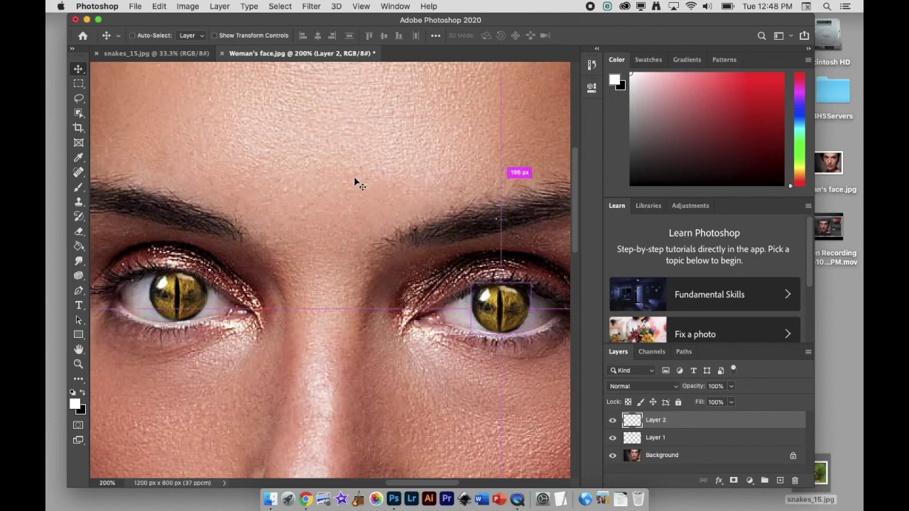
{"action": "key", "text": "super+minus"}
{"action": "key", "text": "super+minus"}
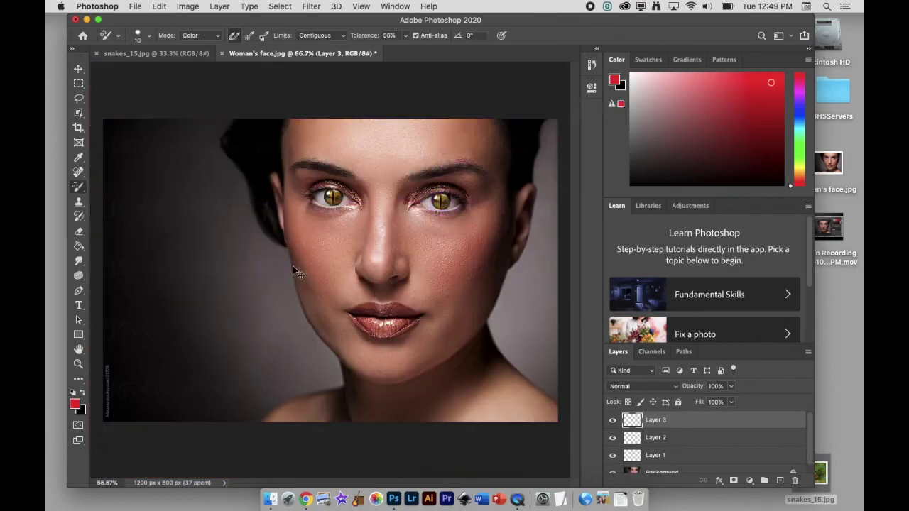
- Hide Layer 2 and Layer 1 to expose the woman's original eyes
{"action": "key", "text": "super+plus"}
{"action": "key", "text": "super+plus"}
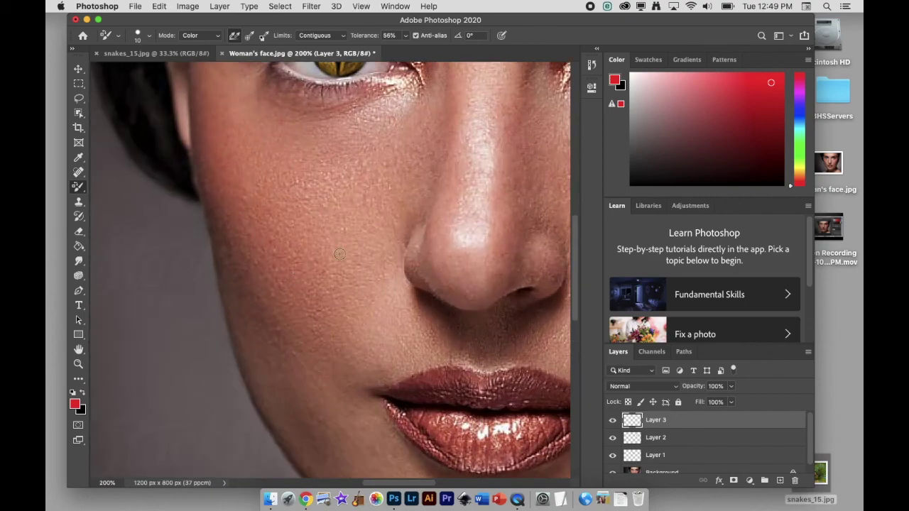
{"action": "scroll", "coordinate": [456, 197], "scroll_direction": "up", "scroll_amount": 5}
{"action": "scroll", "coordinate": [457, 198], "scroll_direction": "right", "scroll_amount": 5}
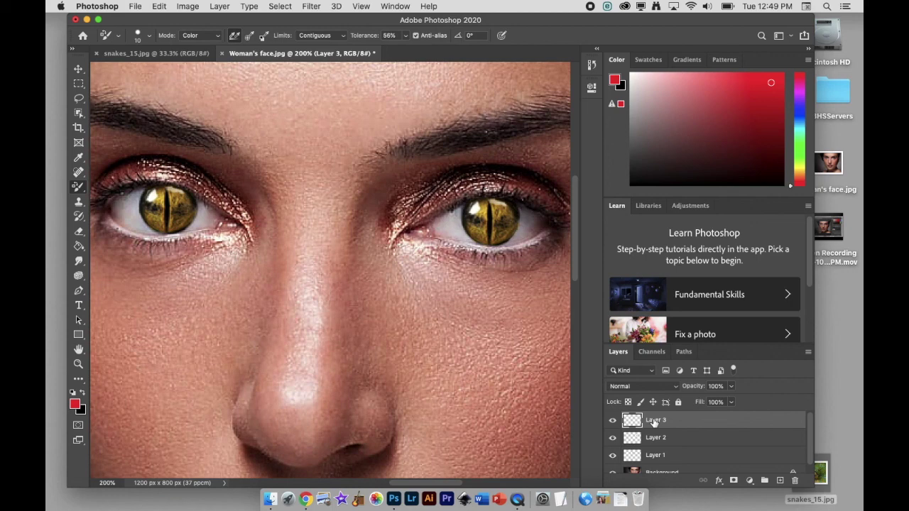
{"action": "left_click", "coordinate": [612, 439]}
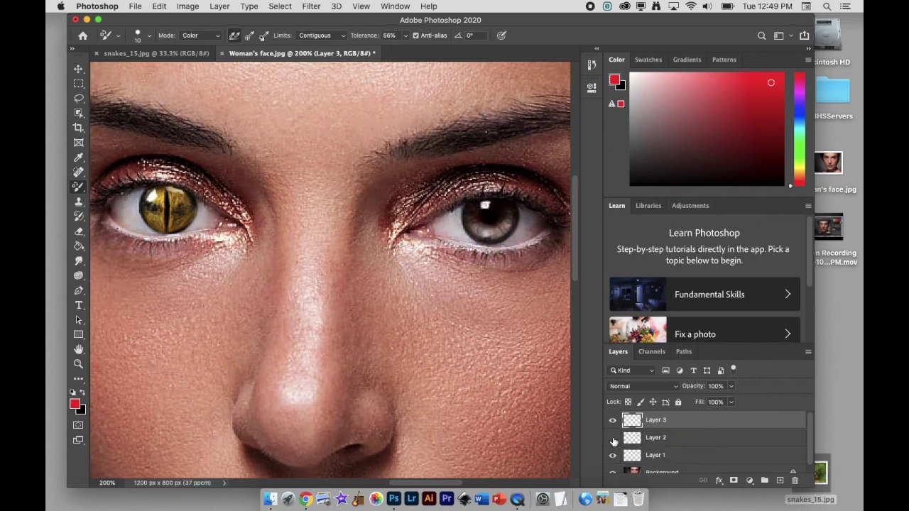
{"action": "left_click", "coordinate": [612, 455]}
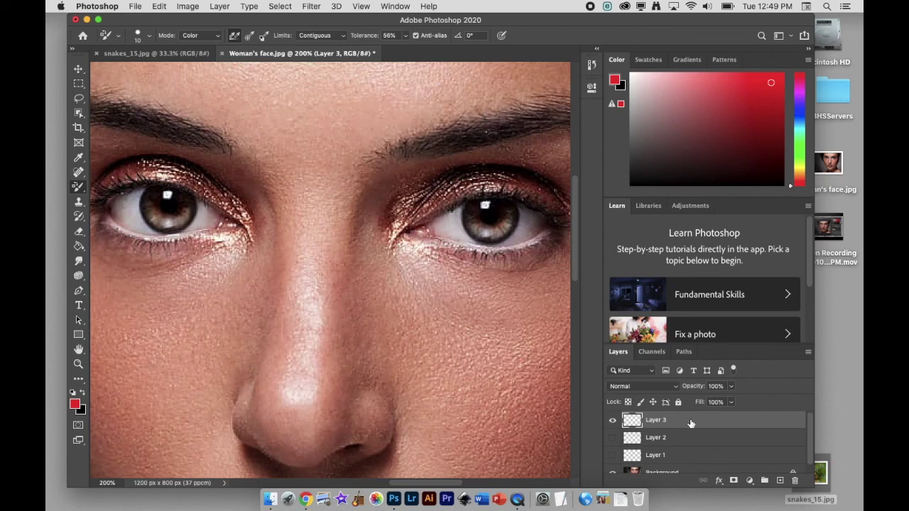
- Paint solid red over the woman's left eye on Layer 3 using the Brush tool at 40 px
{"action": "left_click", "coordinate": [81, 190]}
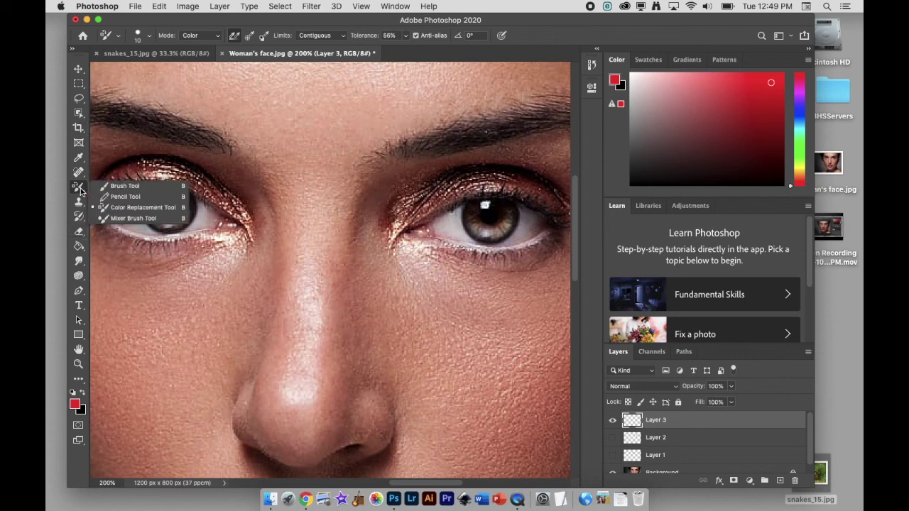
{"action": "left_click", "coordinate": [124, 186]}
{"action": "key", "text": "bracketleft"}
{"action": "key", "text": "bracketleft"}
{"action": "key", "text": "bracketleft"}
{"action": "key", "text": "bracketleft"}
{"action": "key", "text": "bracketleft"}
{"action": "key", "text": "bracketleft"}
{"action": "key", "text": "bracketleft"}
{"action": "key", "text": "bracketleft"}
{"action": "key", "text": "bracketleft"}
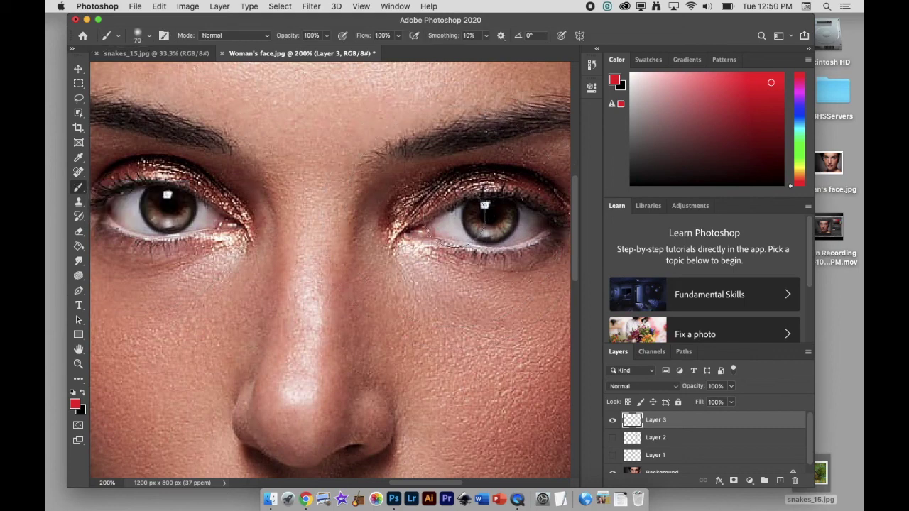
{"action": "key", "text": "bracketleft"}
{"action": "key", "text": "bracketleft"}
{"action": "key", "text": "bracketleft"}
{"action": "mouse_move", "coordinate": [447, 226]}
{"action": "left_mouse_down"}
{"action": "mouse_move", "coordinate": [470, 213]}
{"action": "mouse_move", "coordinate": [465, 226]}
{"action": "mouse_move", "coordinate": [539, 224]}
{"action": "mouse_move", "coordinate": [473, 213]}
{"action": "left_mouse_up"}
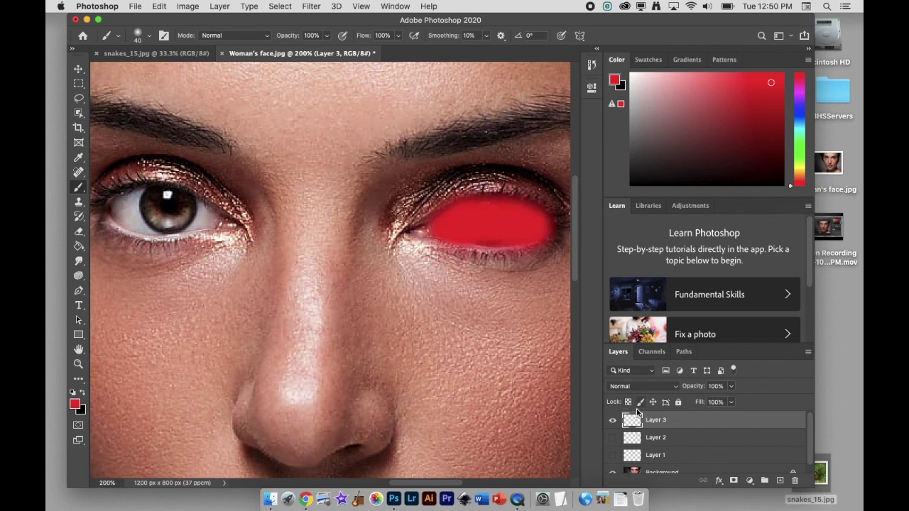
- Show Layer 2 and Layer 1 again and move Layer 3 directly below Layer 2
{"action": "left_click", "coordinate": [612, 438]}
{"action": "left_click", "coordinate": [612, 455]}
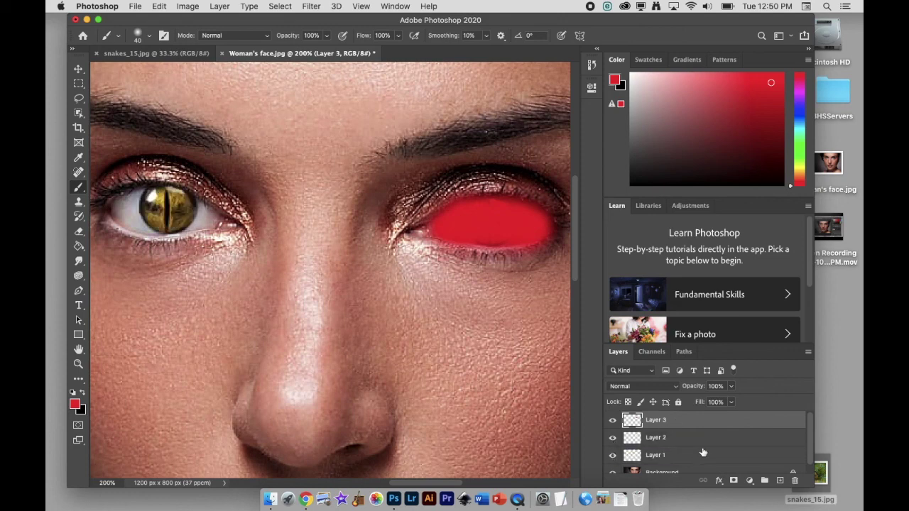
{"action": "scroll", "coordinate": [716, 453], "scroll_direction": "down", "scroll_amount": 1}
{"action": "scroll", "coordinate": [715, 453], "scroll_direction": "up", "scroll_amount": 1}
{"action": "left_click_drag", "start_coordinate": [671, 428], "coordinate": [669, 446]}
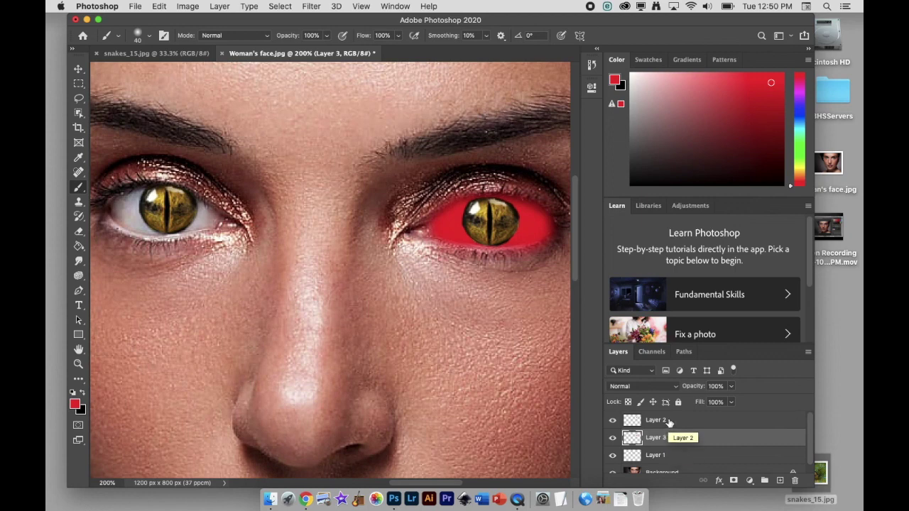
- Select Layer 3 and undo the red paint over the woman's left eye
{"action": "left_click", "coordinate": [670, 424]}
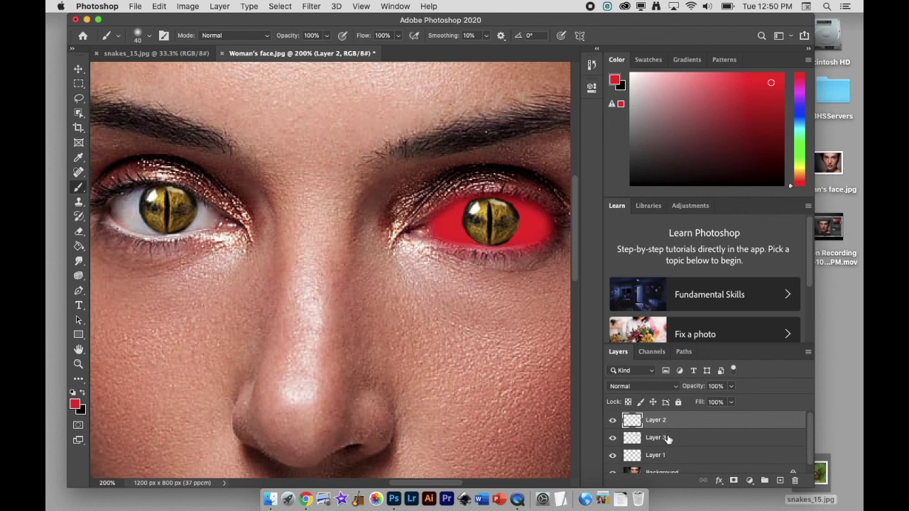
{"action": "left_click", "coordinate": [667, 439]}
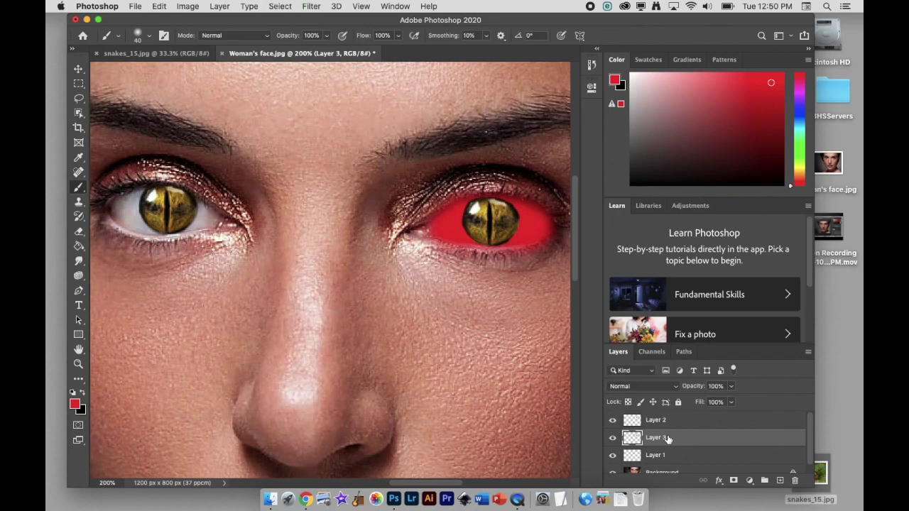
{"action": "key", "text": "super+z"}
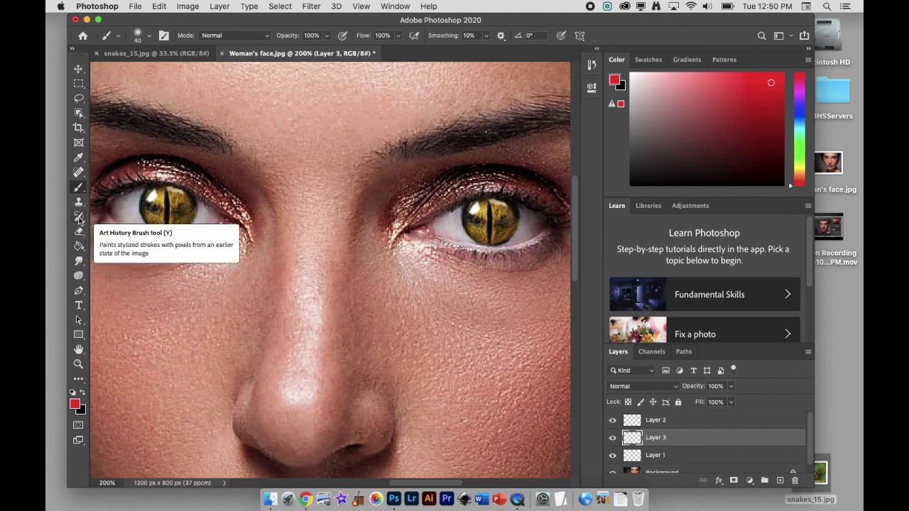
{"action": "left_click_drag", "start_coordinate": [79, 188], "coordinate": [120, 205]}
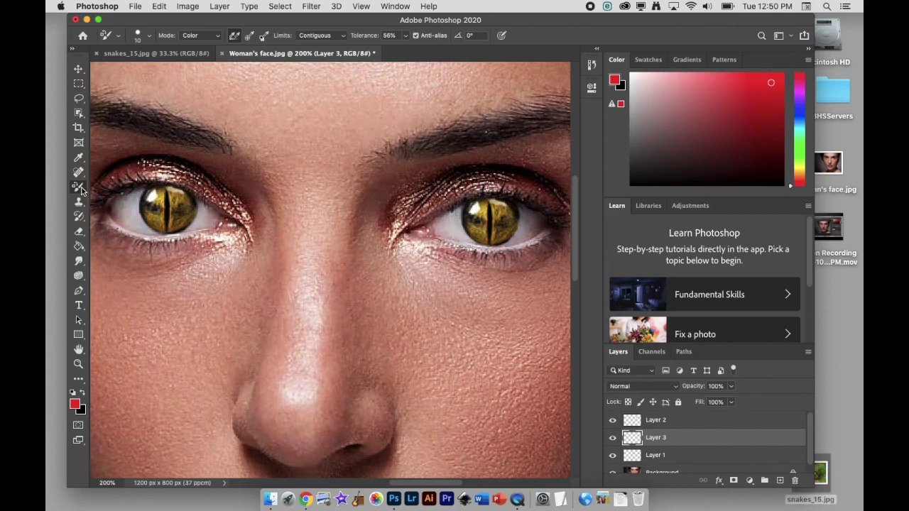
{"action": "left_click_drag", "start_coordinate": [80, 189], "coordinate": [82, 190]}
{"action": "left_click", "coordinate": [124, 186]}
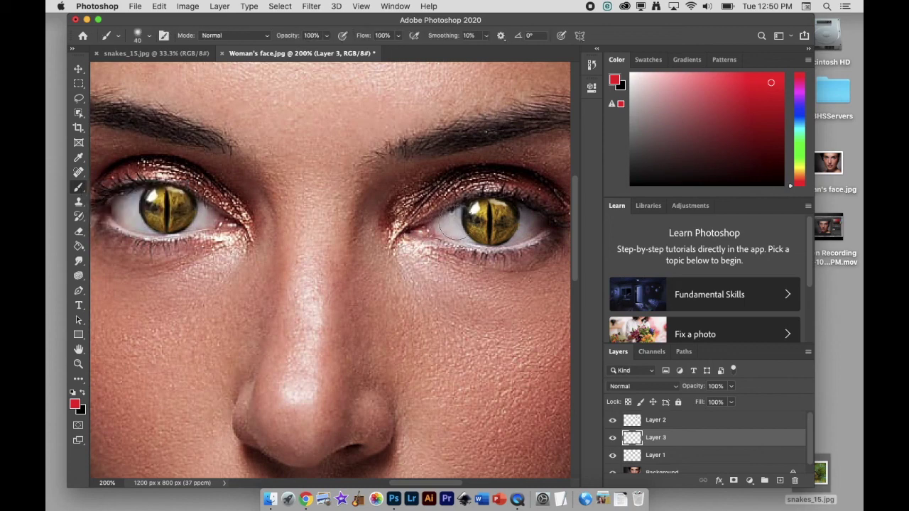
- Paint the inner white of the woman's left eye solid red on Layer 3 with a 15 px brush
{"action": "key", "text": "bracketleft"}
{"action": "key", "text": "bracketleft"}
{"action": "key", "text": "bracketleft"}
{"action": "key", "text": "bracketleft"}
{"action": "key", "text": "bracketleft"}
{"action": "left_click", "coordinate": [459, 213]}
{"action": "mouse_move", "coordinate": [458, 214]}
{"action": "left_mouse_down"}
{"action": "mouse_move", "coordinate": [437, 229]}
{"action": "mouse_move", "coordinate": [484, 244]}
{"action": "mouse_move", "coordinate": [454, 226]}
{"action": "mouse_move", "coordinate": [475, 220]}
{"action": "mouse_move", "coordinate": [468, 225]}
{"action": "left_mouse_up"}
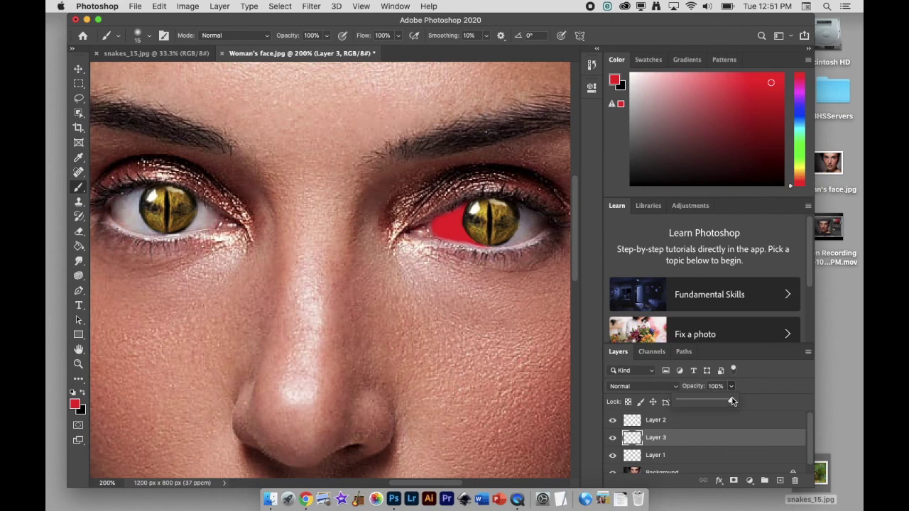
- Lower Layer 3's opacity to 49% and paint the outer white of the woman's left eye red
{"action": "left_click_drag", "start_coordinate": [708, 401], "coordinate": [704, 402]}
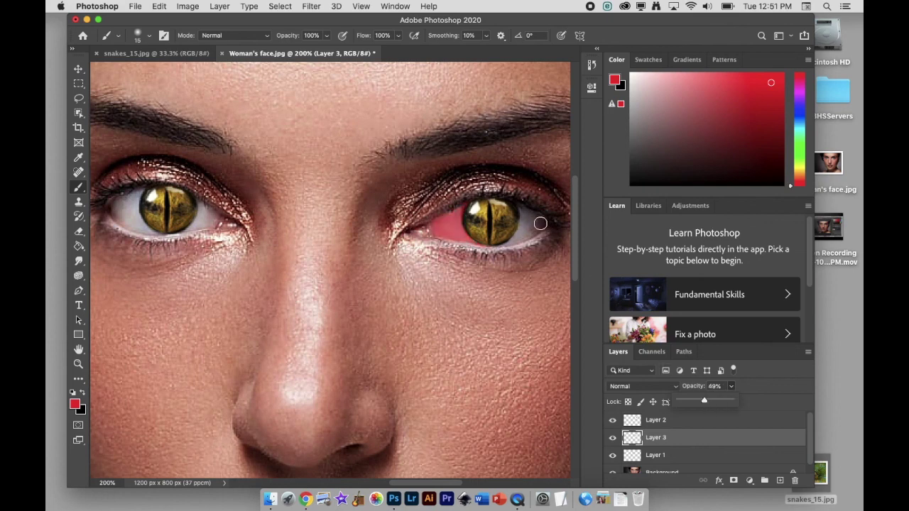
{"action": "left_click", "coordinate": [519, 208]}
{"action": "mouse_move", "coordinate": [544, 226]}
{"action": "left_mouse_down"}
{"action": "mouse_move", "coordinate": [493, 245]}
{"action": "mouse_move", "coordinate": [527, 229]}
{"action": "mouse_move", "coordinate": [522, 219]}
{"action": "mouse_move", "coordinate": [503, 240]}
{"action": "mouse_move", "coordinate": [448, 235]}
{"action": "left_mouse_up"}
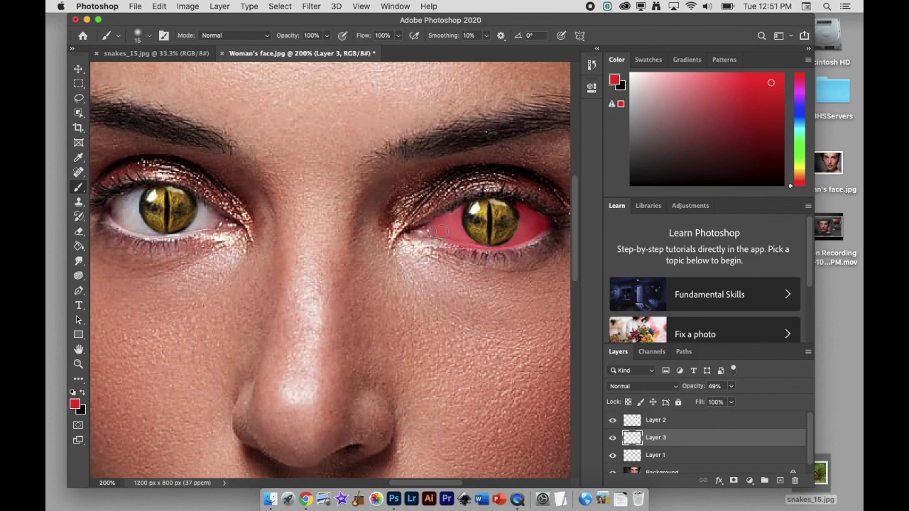
- Delete Layer 3 with the red eye paint and bring the woman's whole face into view
{"action": "key", "text": "super+minus"}
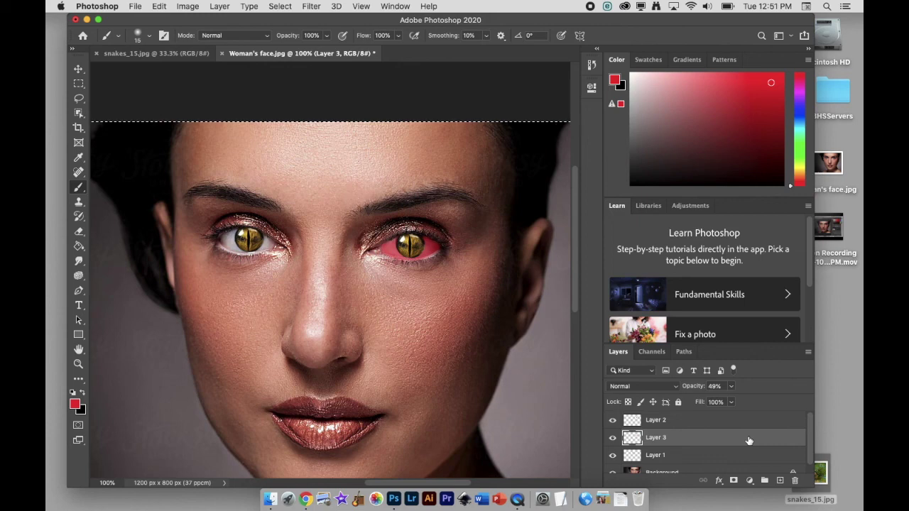
{"action": "left_click_drag", "start_coordinate": [749, 441], "coordinate": [795, 481]}
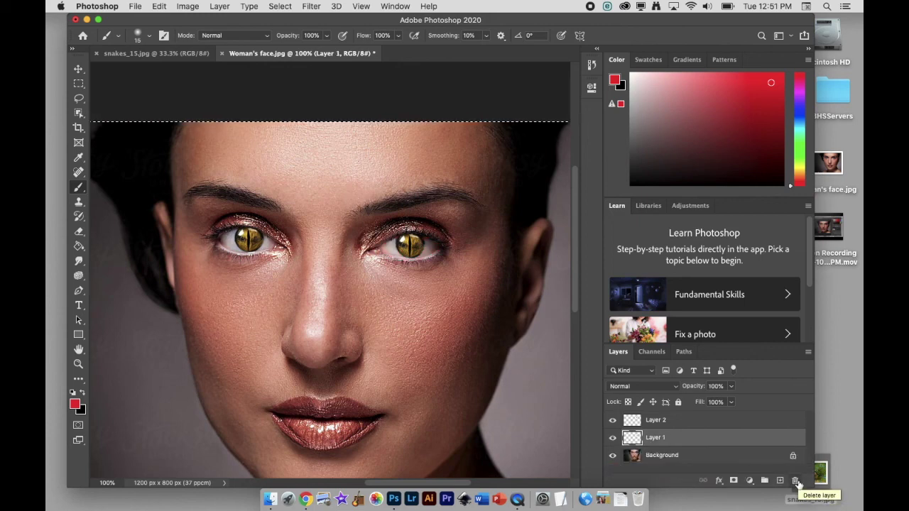
{"action": "scroll", "coordinate": [499, 416], "scroll_direction": "down", "scroll_amount": 5}
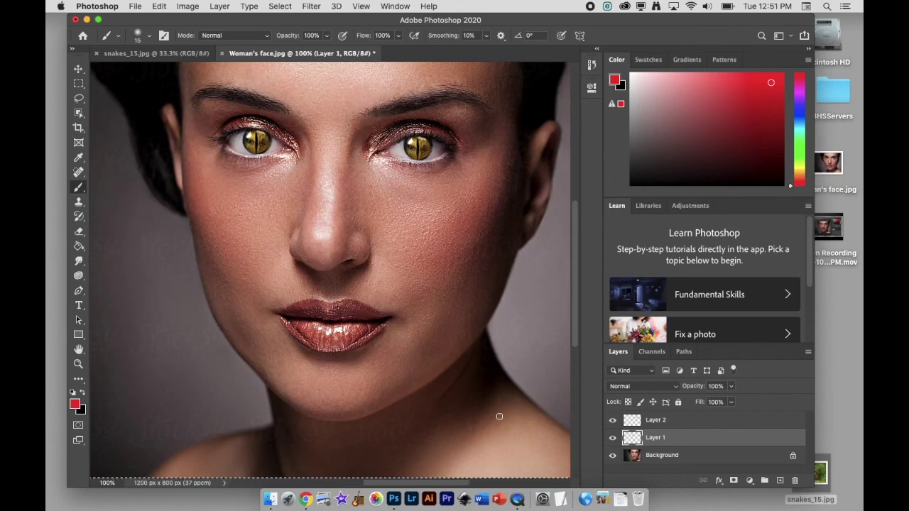